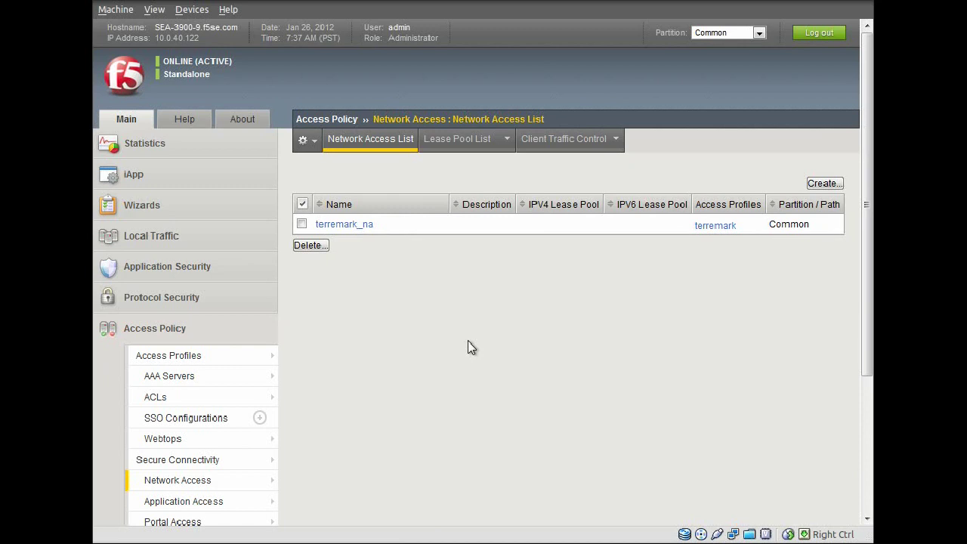
# Step: Open the properties of the terremark_na network access resource from the Network Access List
pyautogui.click(335, 226)
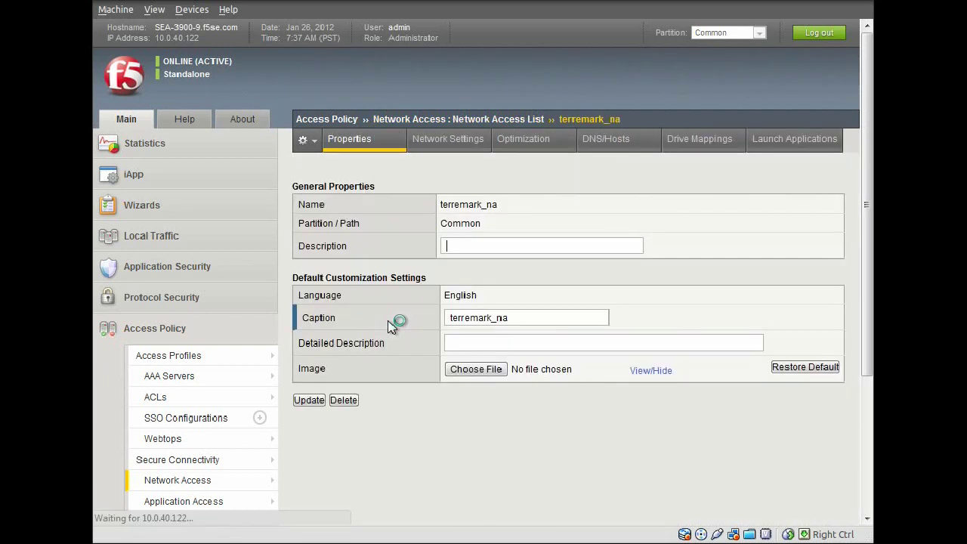
# Step: Switch terremark_na's network settings to split tunneling, then view its empty DNS/Hosts settings
pyautogui.click(463, 145)
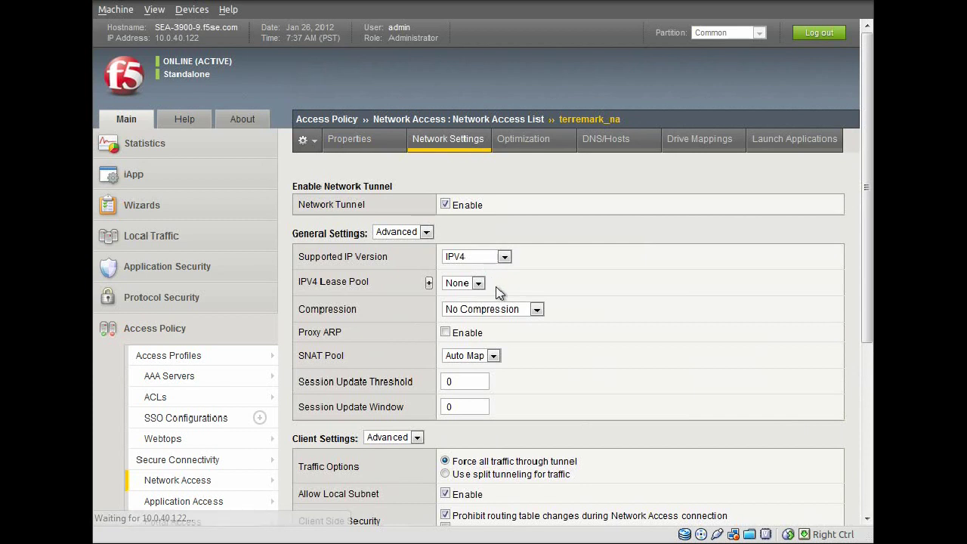
pyautogui.scroll(-4, 558, 357)
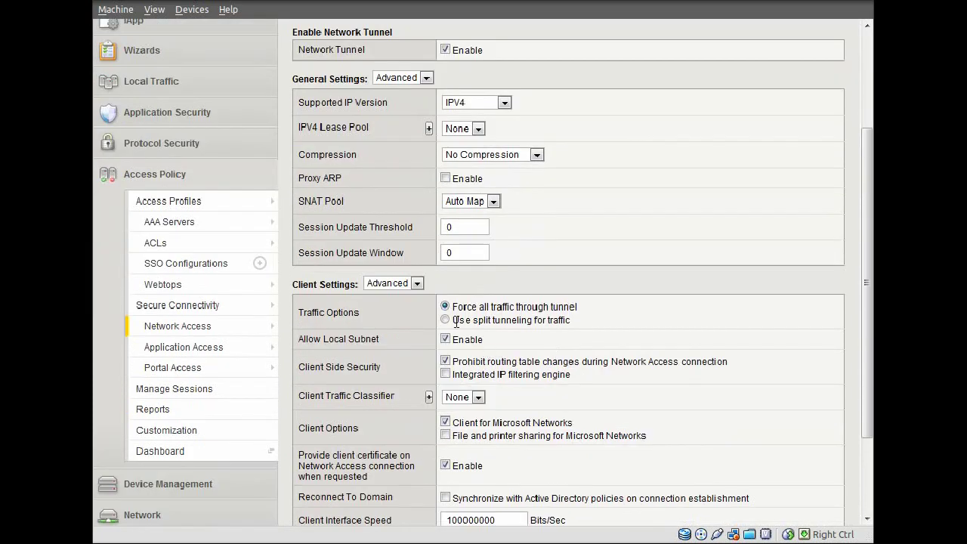
pyautogui.click(445, 320)
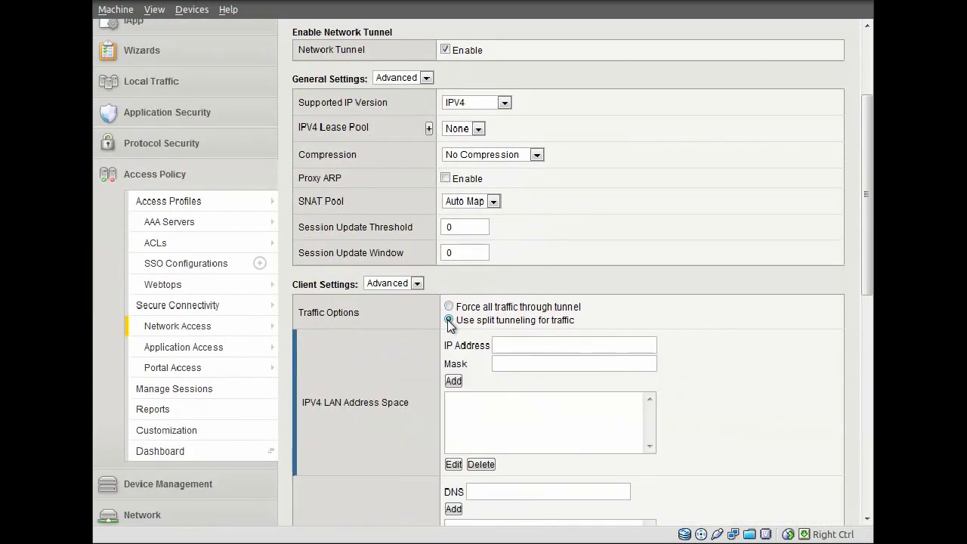
pyautogui.scroll(-4, 668, 398)
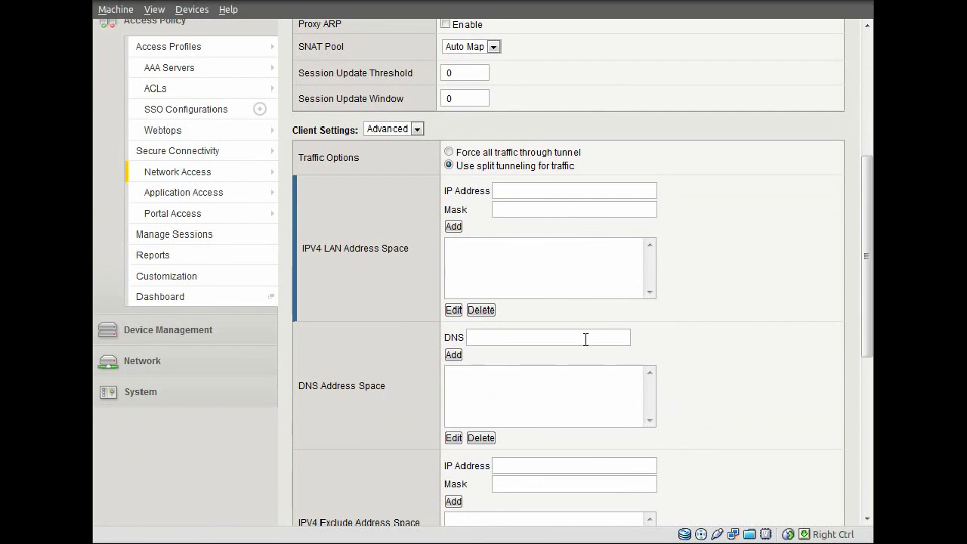
pyautogui.scroll(-4, 647, 344)
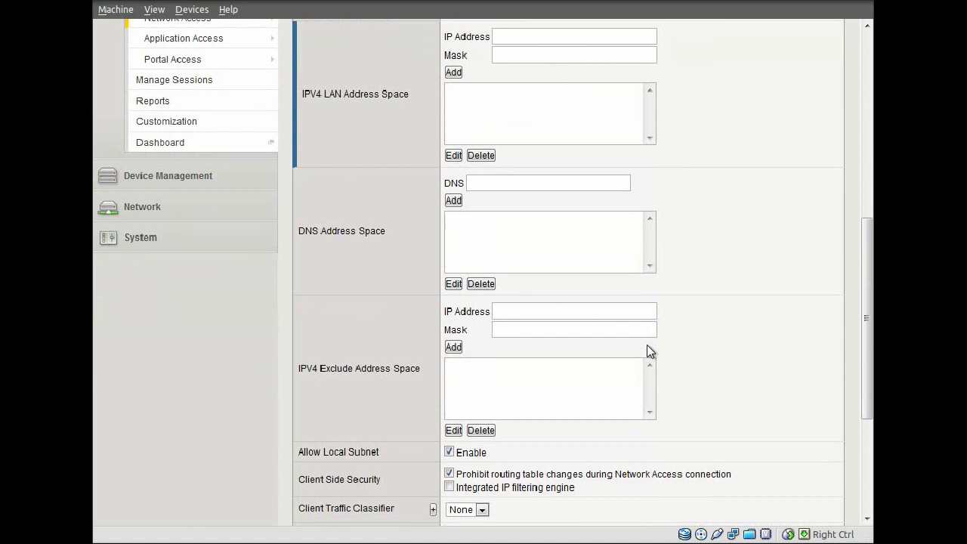
pyautogui.scroll(-2, 647, 351)
pyautogui.scroll(2, 647, 351)
pyautogui.scroll(10, 647, 347)
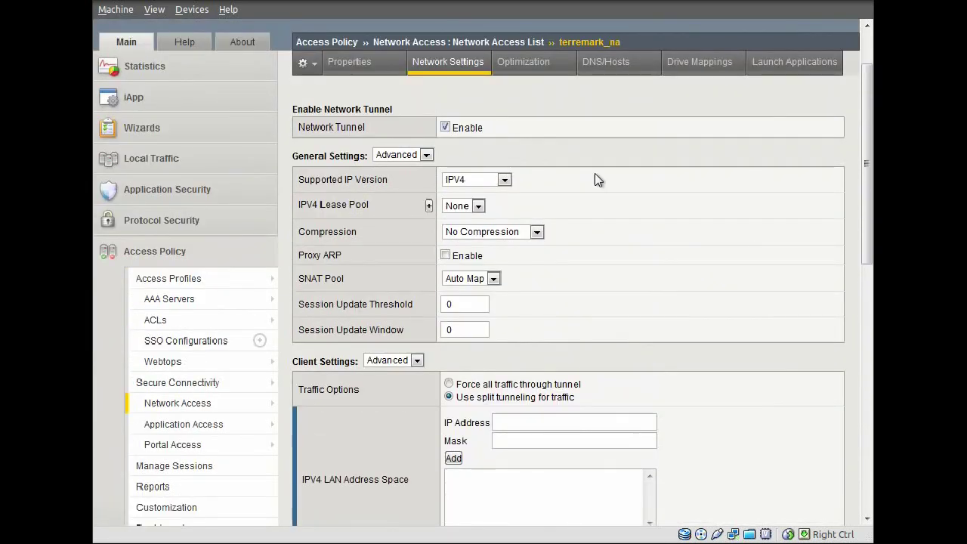
pyautogui.click(606, 61)
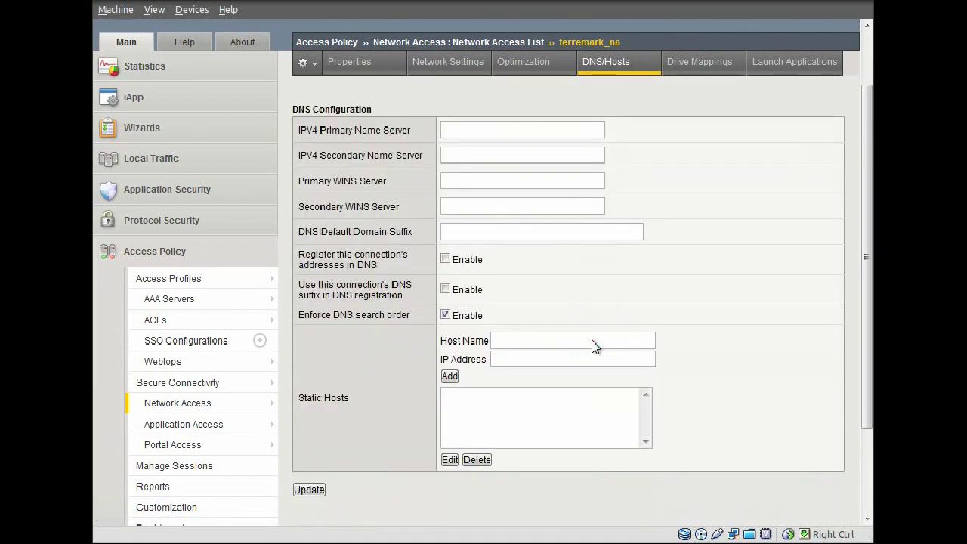
# Step: Go to Access Policy > Network Access > Lease Pools > IPV4 Lease Pools, currently empty
pyautogui.click(449, 130)
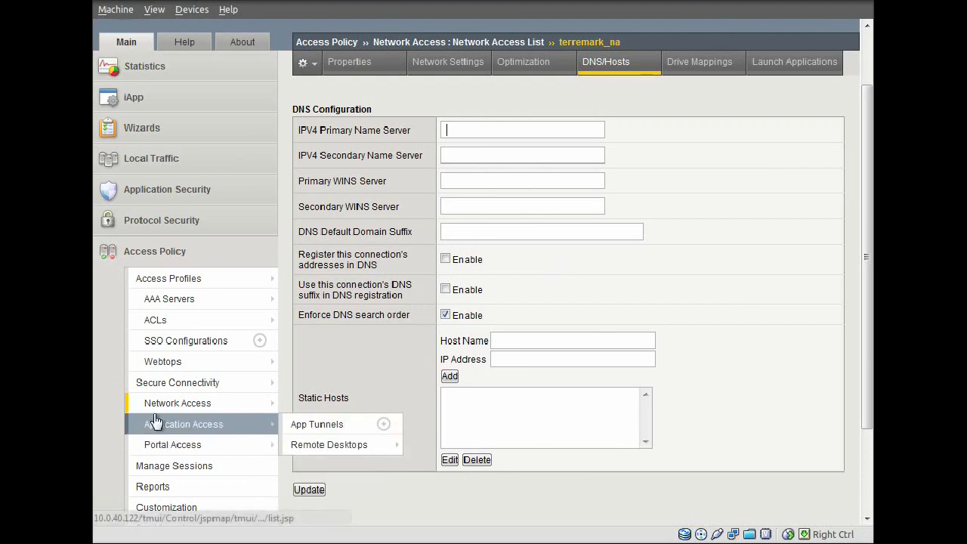
pyautogui.moveTo(162, 408)
pyautogui.moveTo(363, 436)
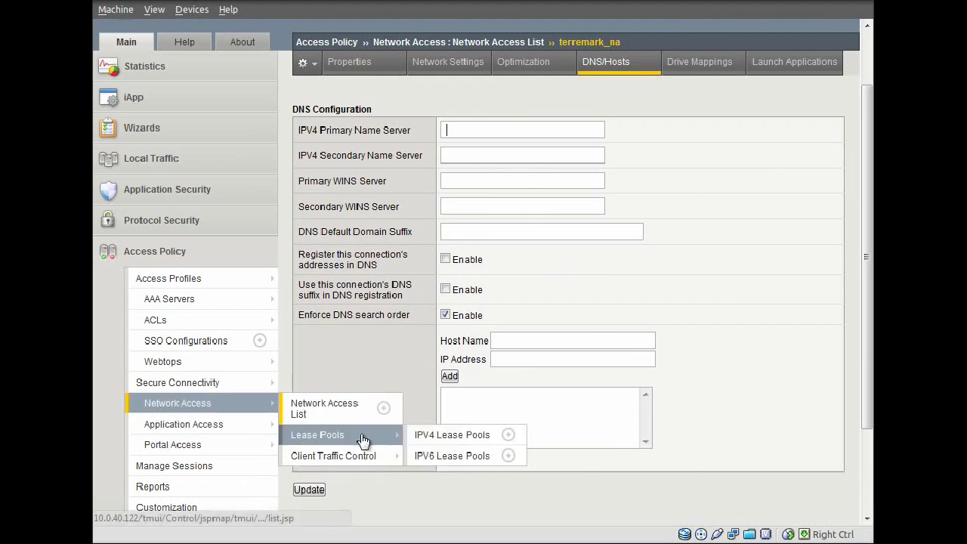
pyautogui.click(429, 436)
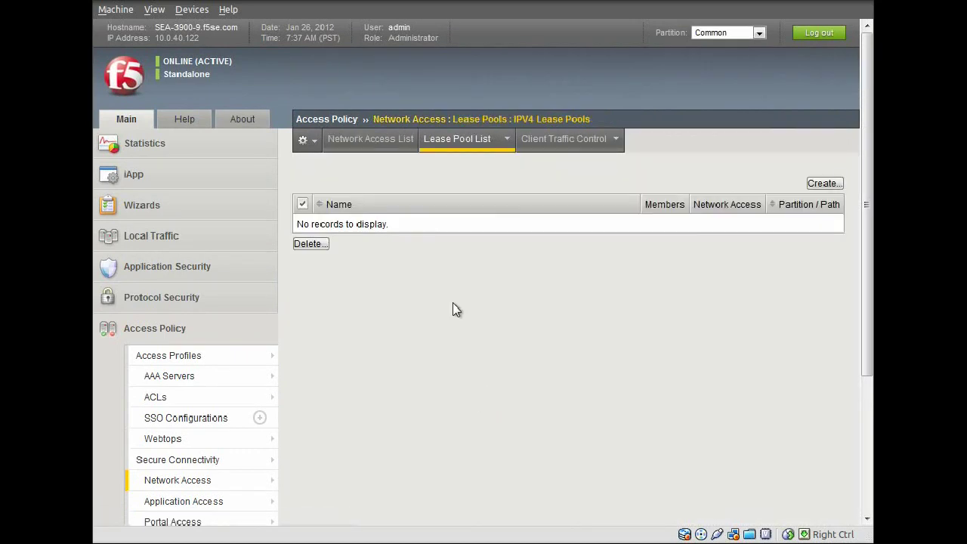
# Step: Look at the new IPv4 lease pool form, then go to the Access Profiles List
pyautogui.click(824, 184)
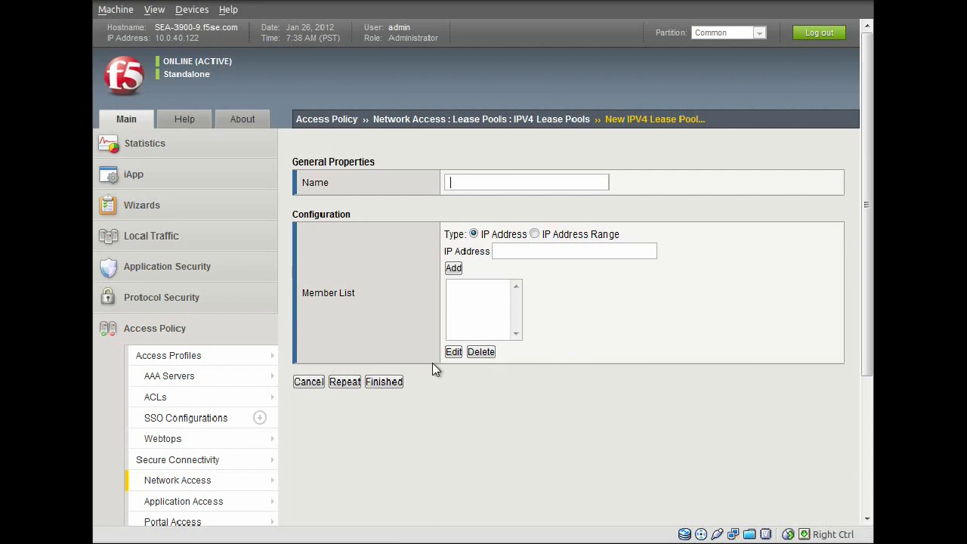
pyautogui.moveTo(258, 366)
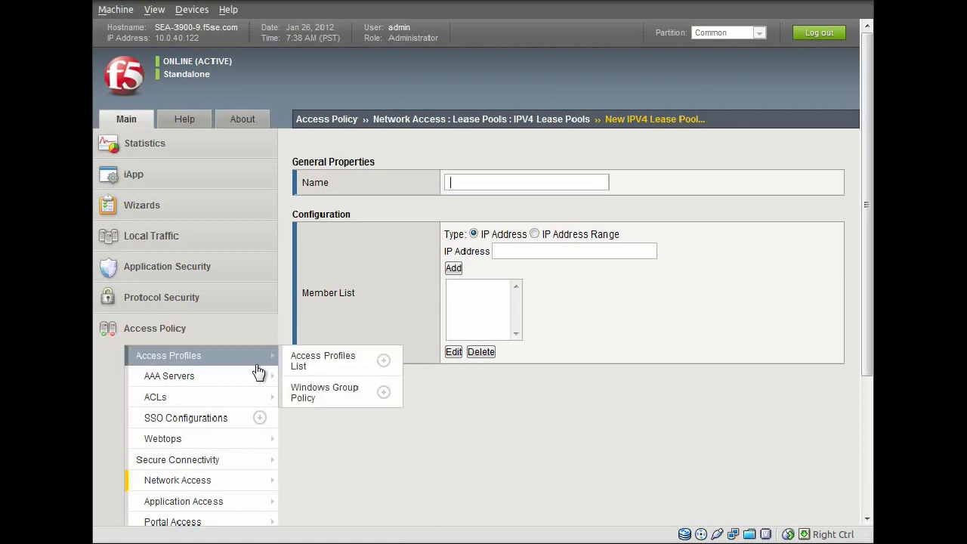
pyautogui.click(300, 366)
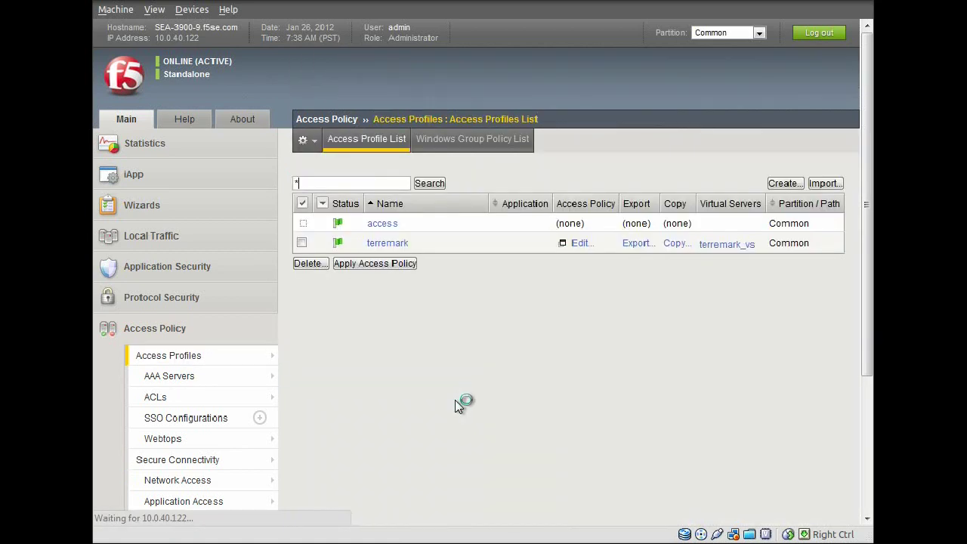
# Step: Open the terremark profile's access policy for editing
pyautogui.click(580, 244)
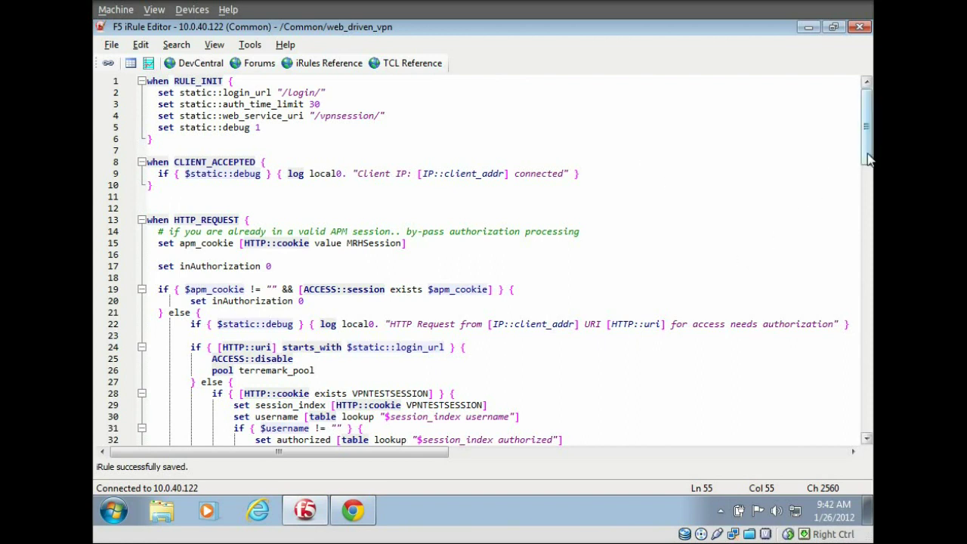
# Step: Scroll through the web_driven_vpn iRule code in the iRule Editor
pyautogui.moveTo(867, 158); pyautogui.dragTo(866, 187)
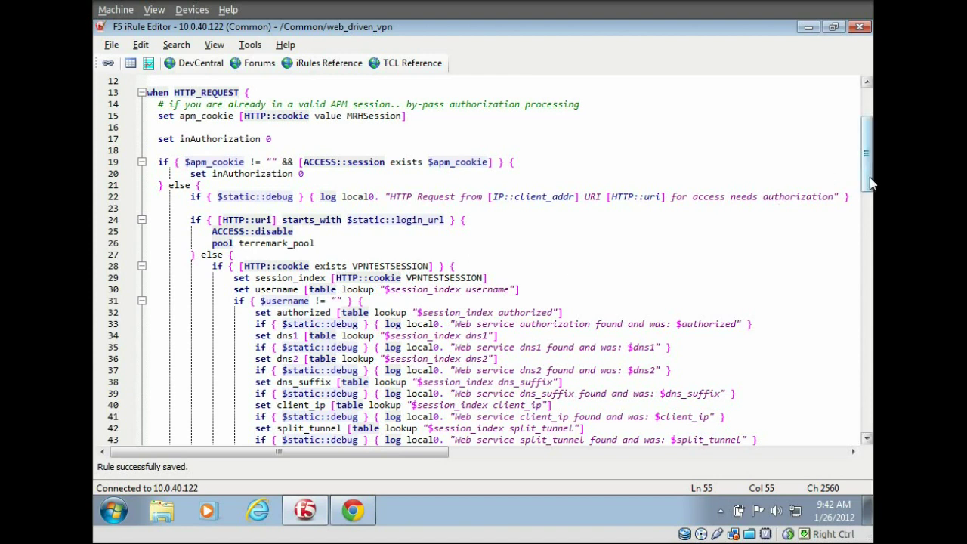
pyautogui.moveTo(870, 183); pyautogui.dragTo(869, 310)
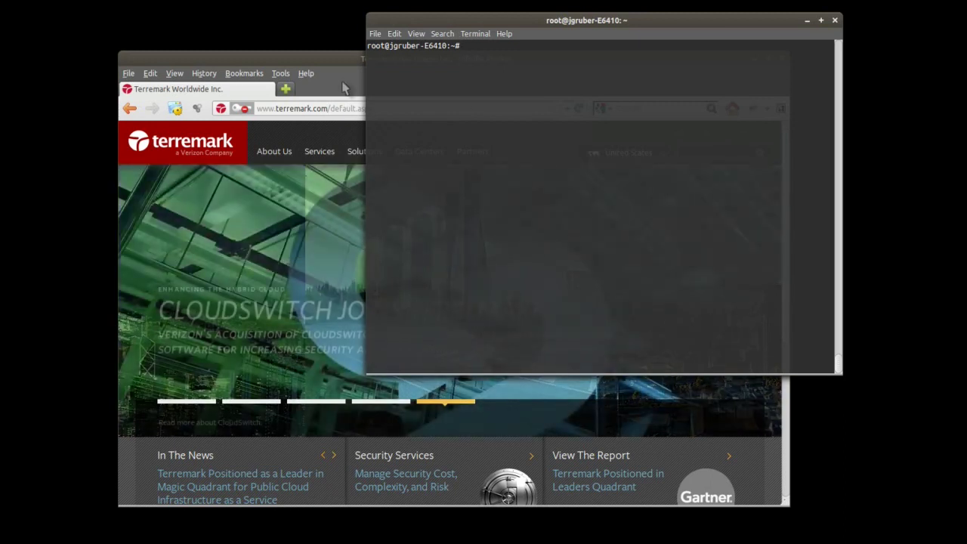
pyautogui.click(340, 56)
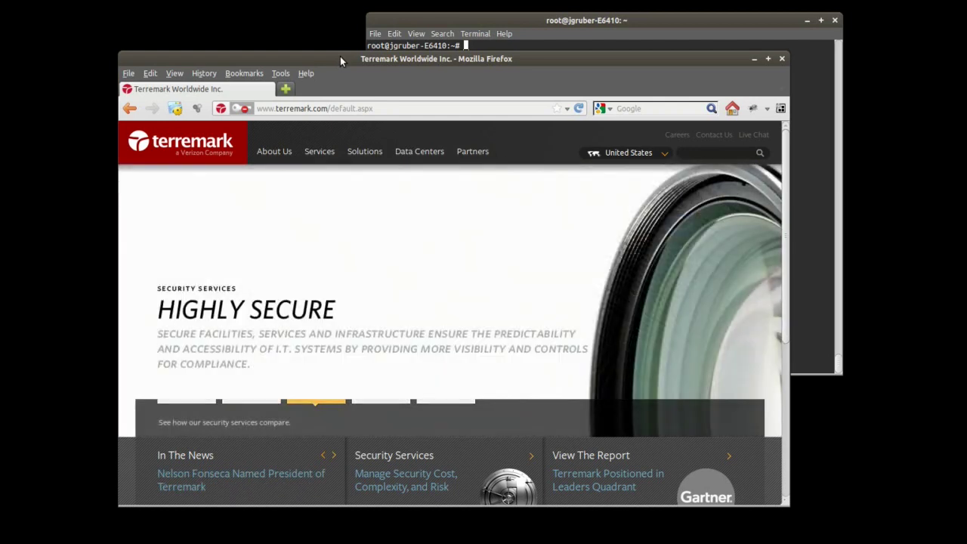
pyautogui.click(488, 23)
pyautogui.write('nsloo')
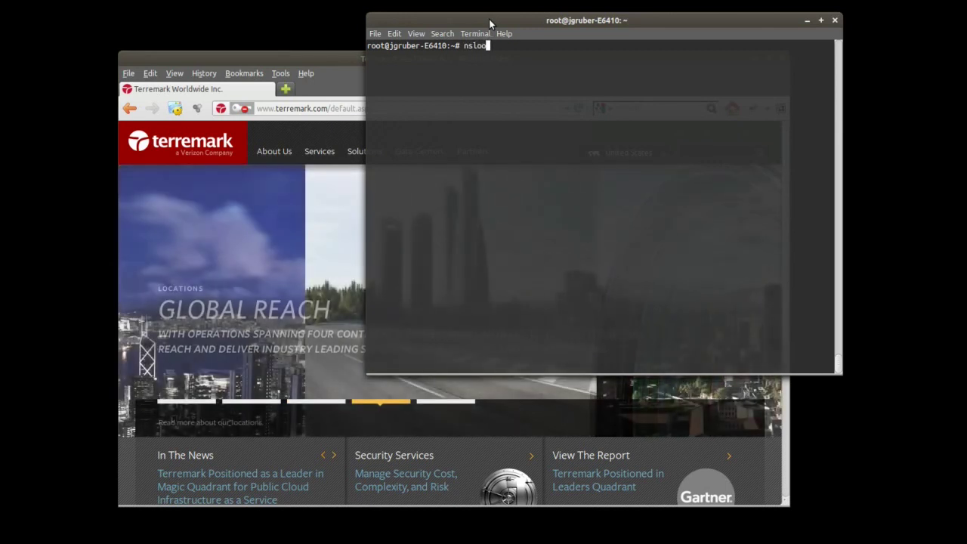
pyautogui.write('kup')
pyautogui.press('Return')
pyautogui.write('www.yahoo.com')
pyautogui.press('Return')
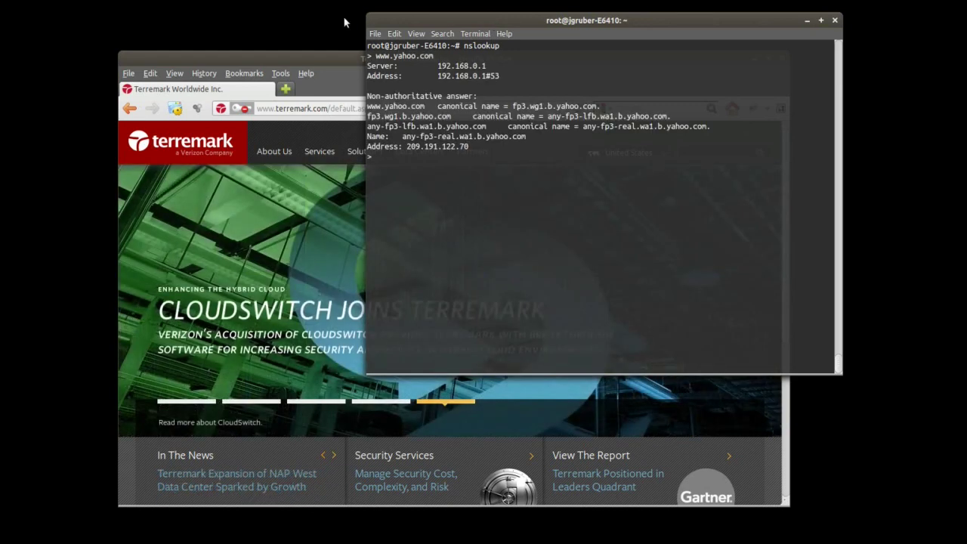
pyautogui.moveTo(438, 66); pyautogui.dragTo(487, 65)
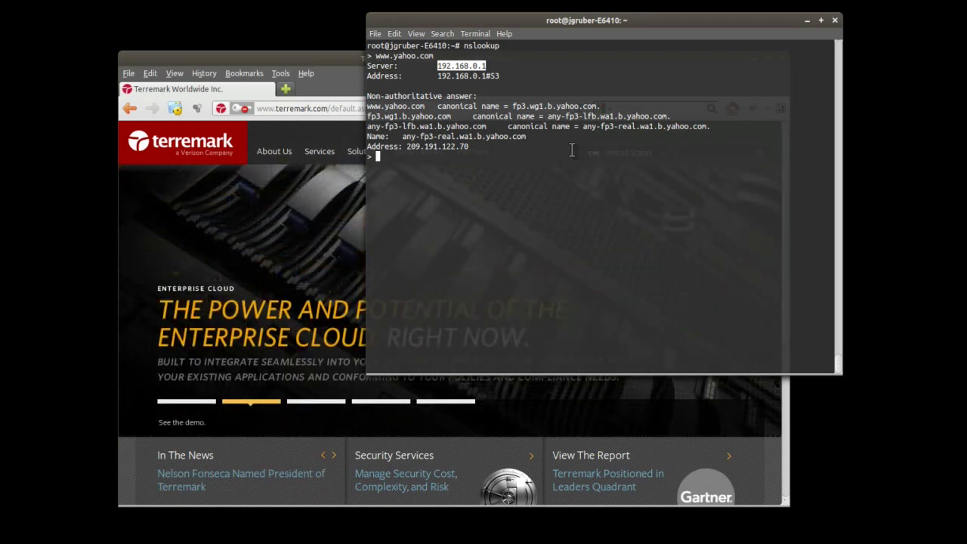
pyautogui.write('exit')
pyautogui.press('Return')
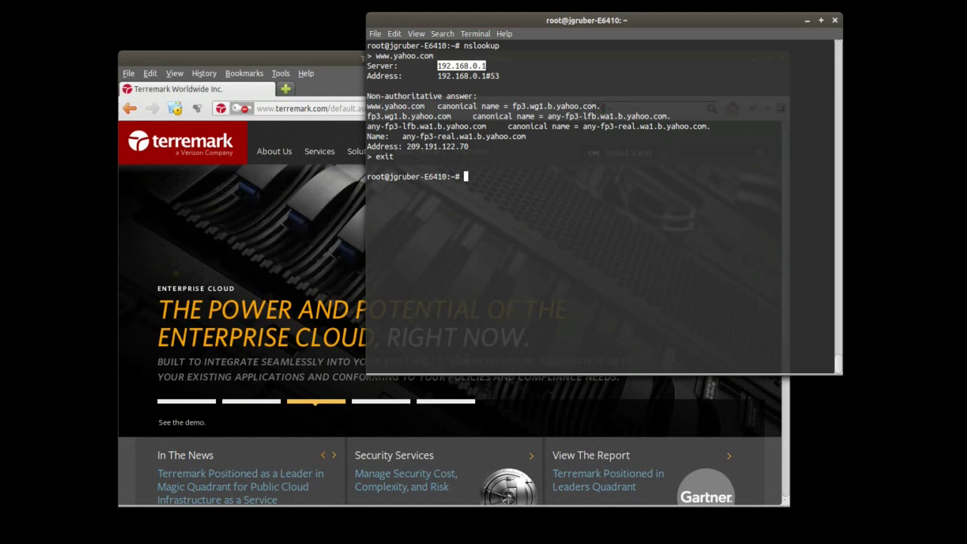
# Step: Review the client's interfaces and routing table with ifconfig and route -n, then clear the terminal
pyautogui.write('ifconfig')
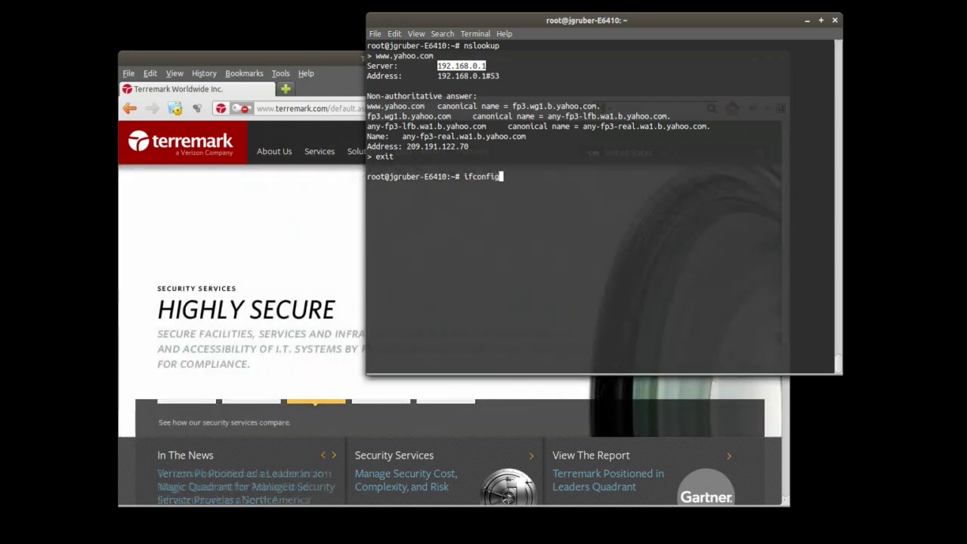
pyautogui.press('Return')
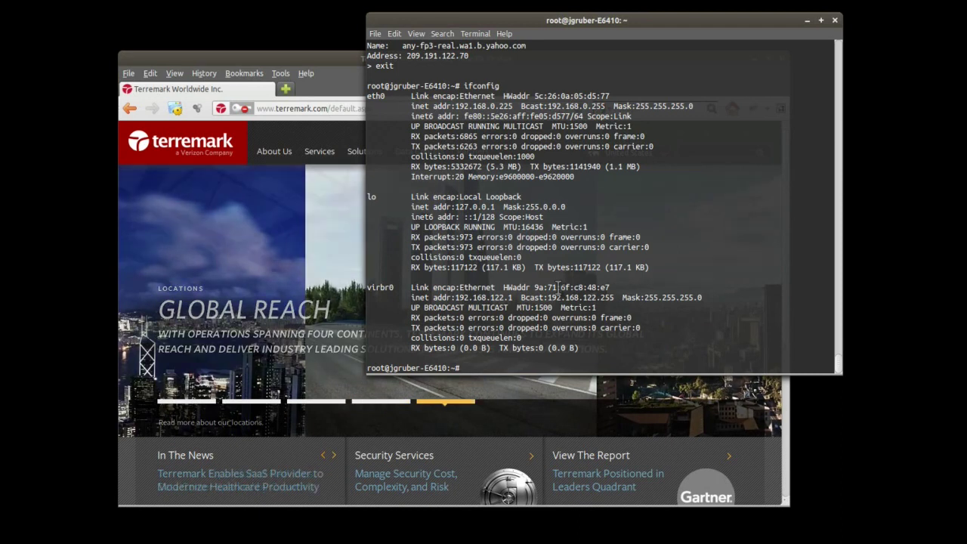
pyautogui.write('route -n')
pyautogui.press('Return')
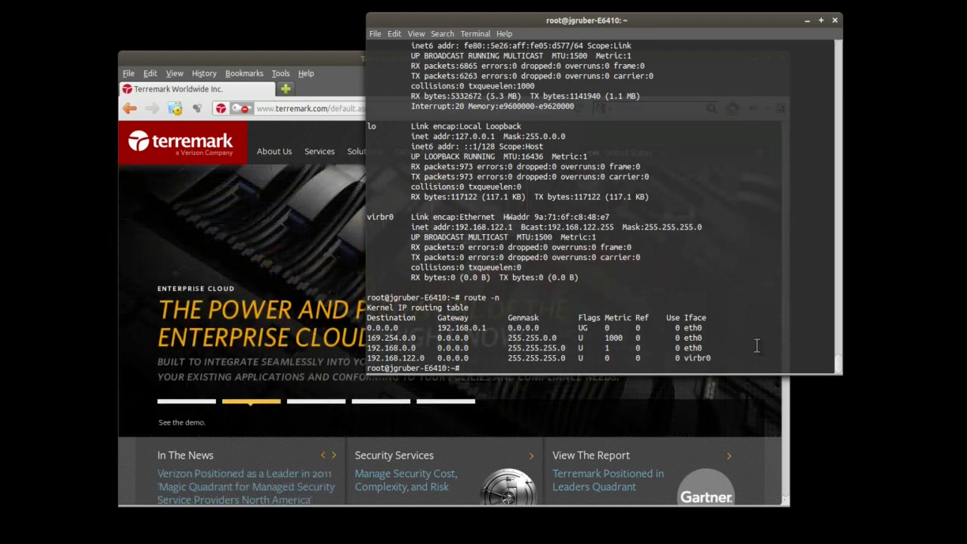
pyautogui.write('clear')
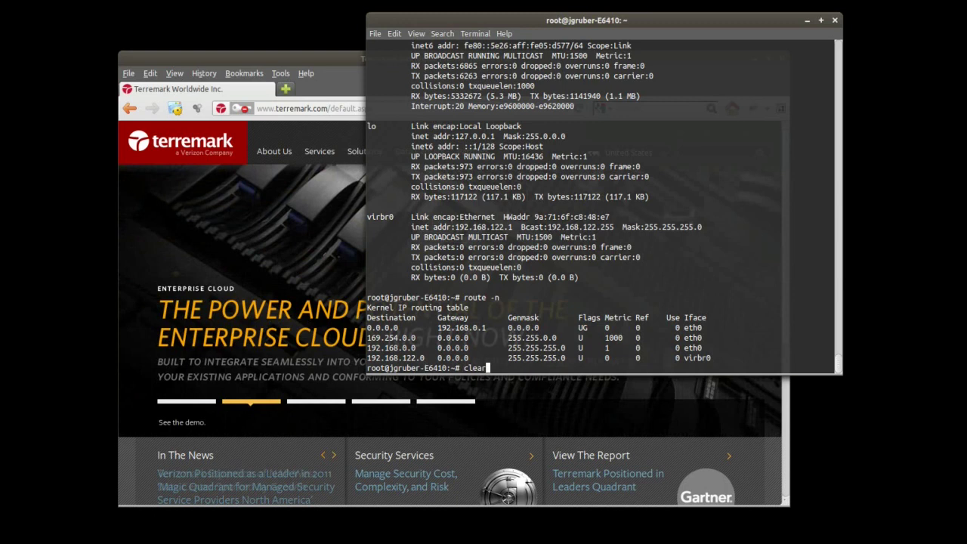
pyautogui.press('Return')
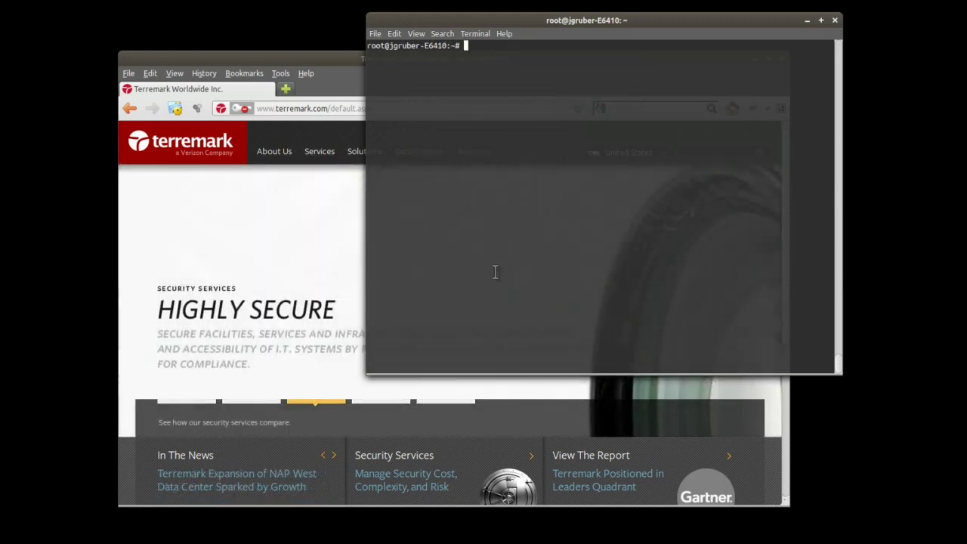
pyautogui.click(309, 60)
pyautogui.moveTo(373, 108); pyautogui.dragTo(318, 106)
pyautogui.hotkey('ctrl', 'a')
pyautogui.write('https://vpntest.f5se.com/')
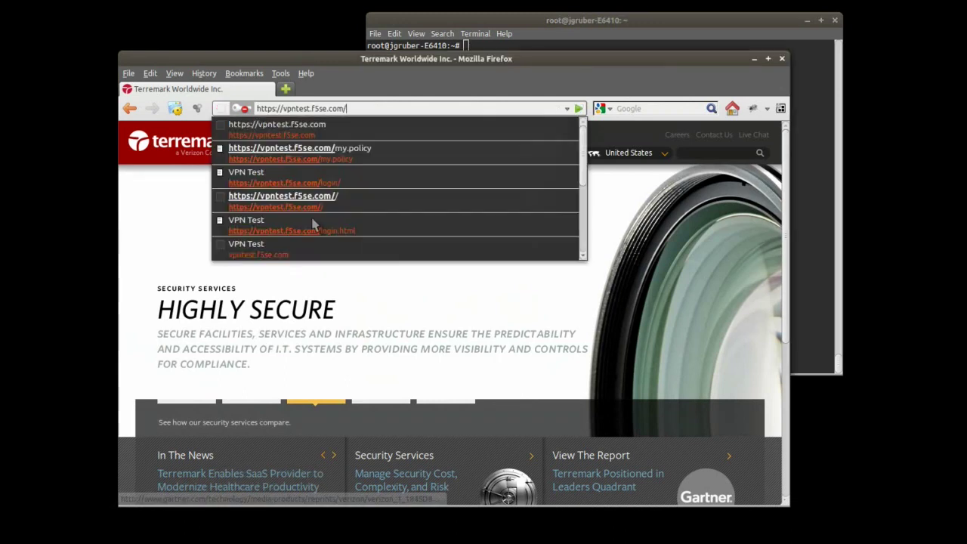
pyautogui.press('Return')
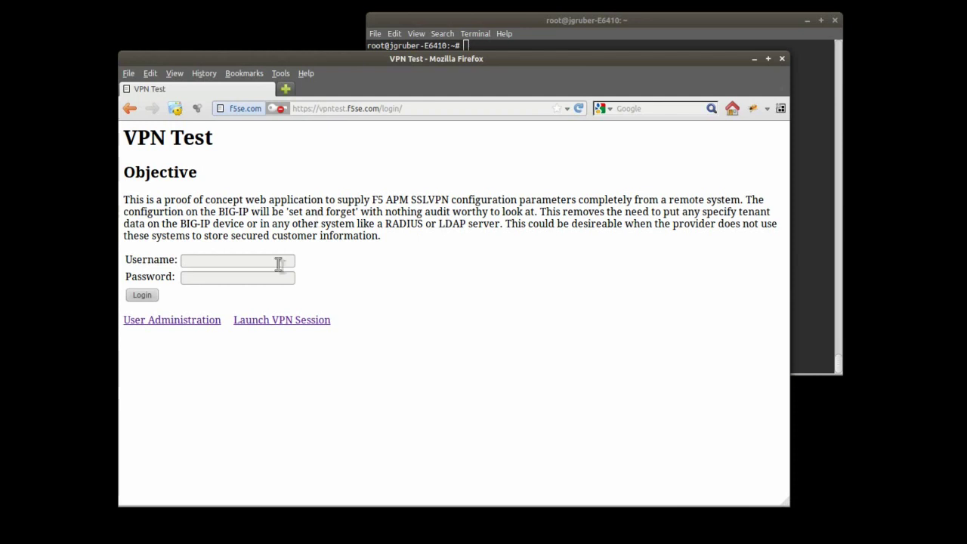
pyautogui.click(202, 322)
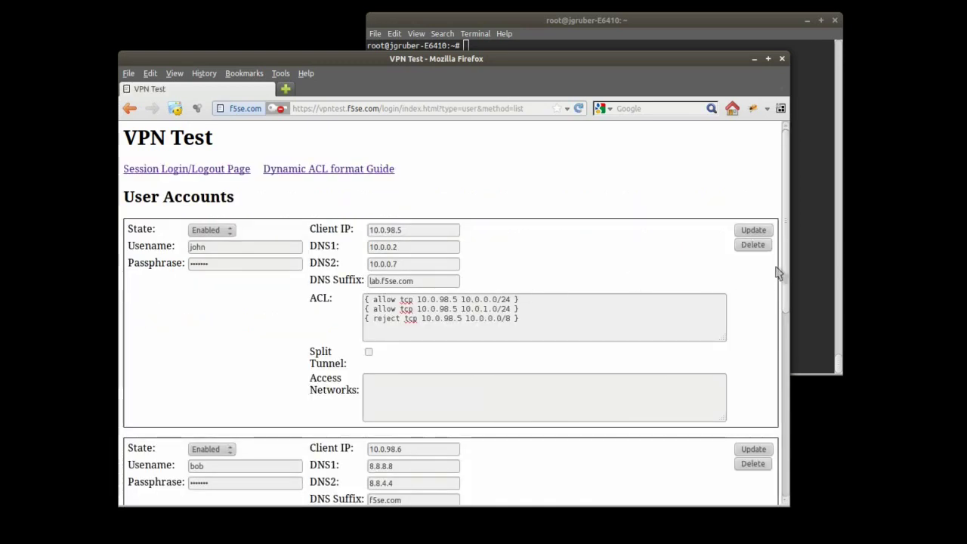
pyautogui.moveTo(786, 273); pyautogui.dragTo(793, 319)
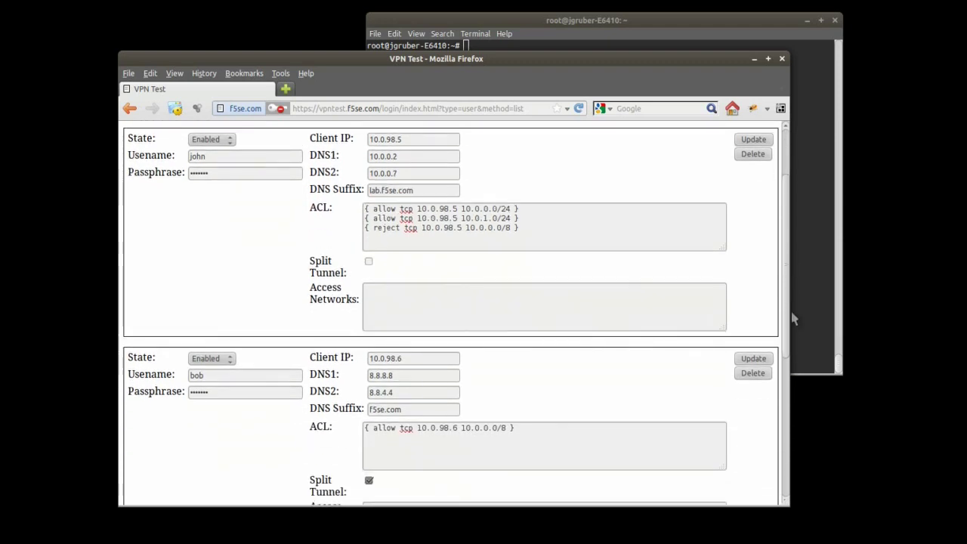
pyautogui.moveTo(408, 143); pyautogui.dragTo(366, 157)
pyautogui.moveTo(446, 174); pyautogui.dragTo(366, 179)
pyautogui.moveTo(447, 192); pyautogui.dragTo(365, 207)
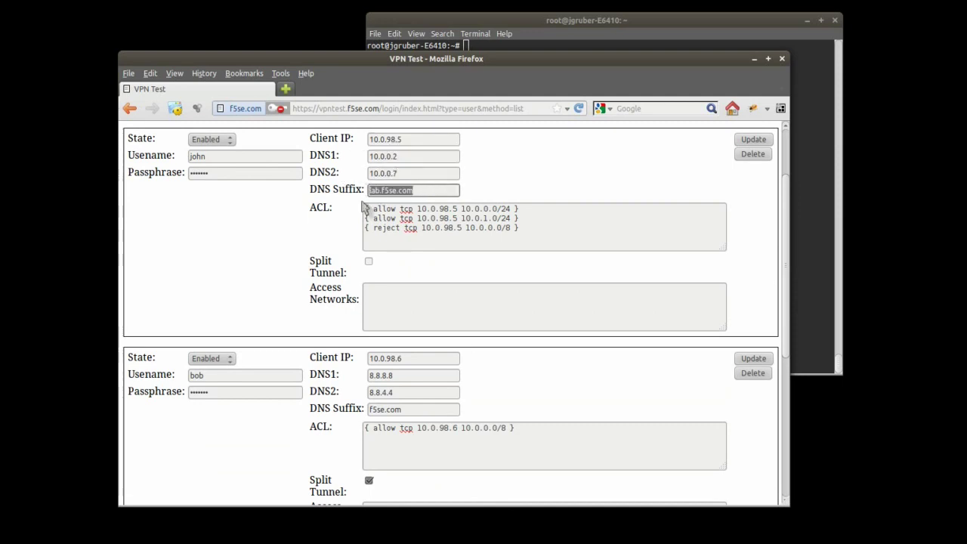
pyautogui.click(484, 237)
pyautogui.moveTo(520, 234); pyautogui.dragTo(364, 209)
pyautogui.click(352, 233)
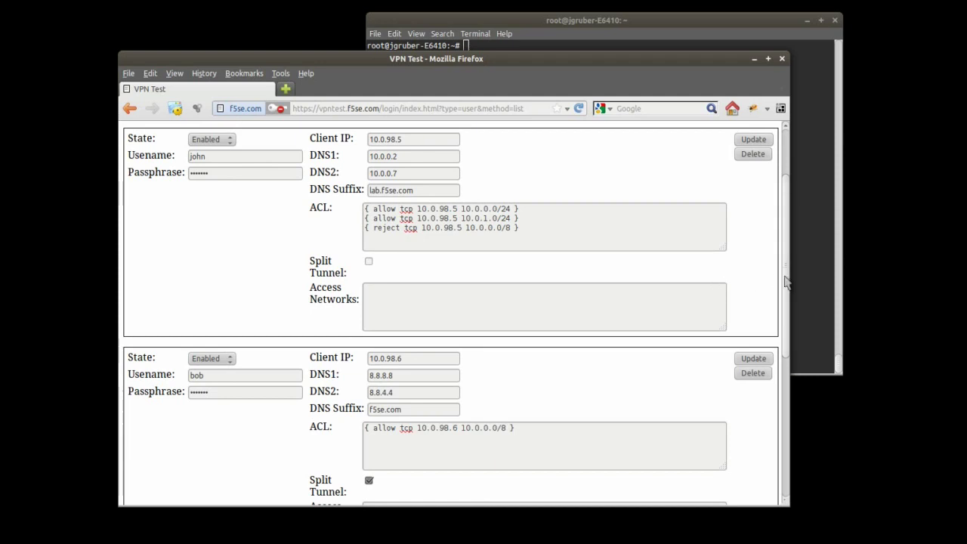
pyautogui.scroll(-1, 786, 287)
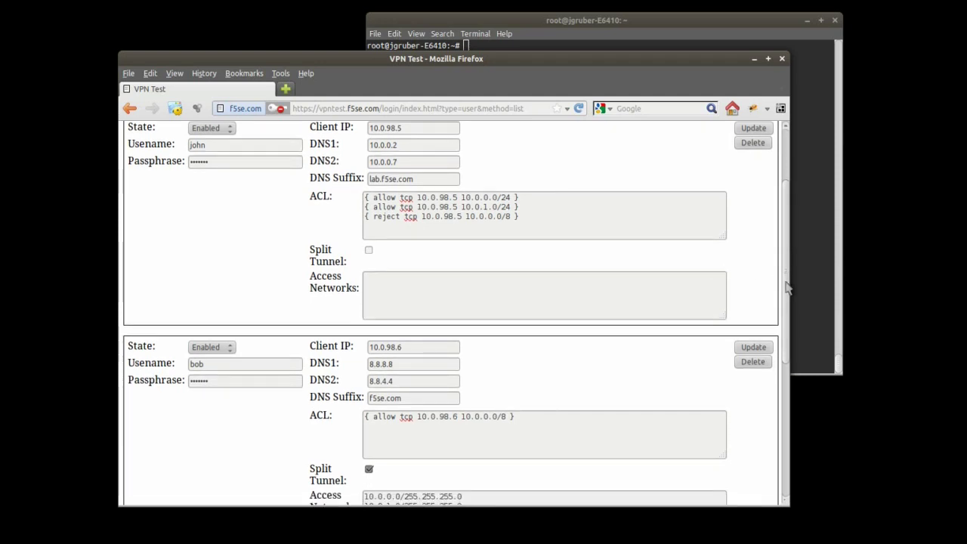
pyautogui.scroll(-4, 786, 287)
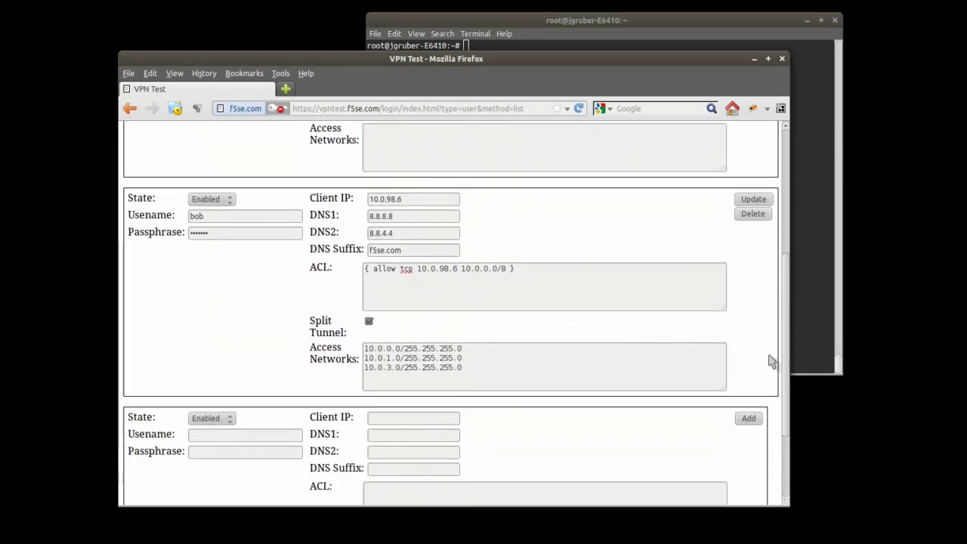
pyautogui.scroll(-1, 769, 373)
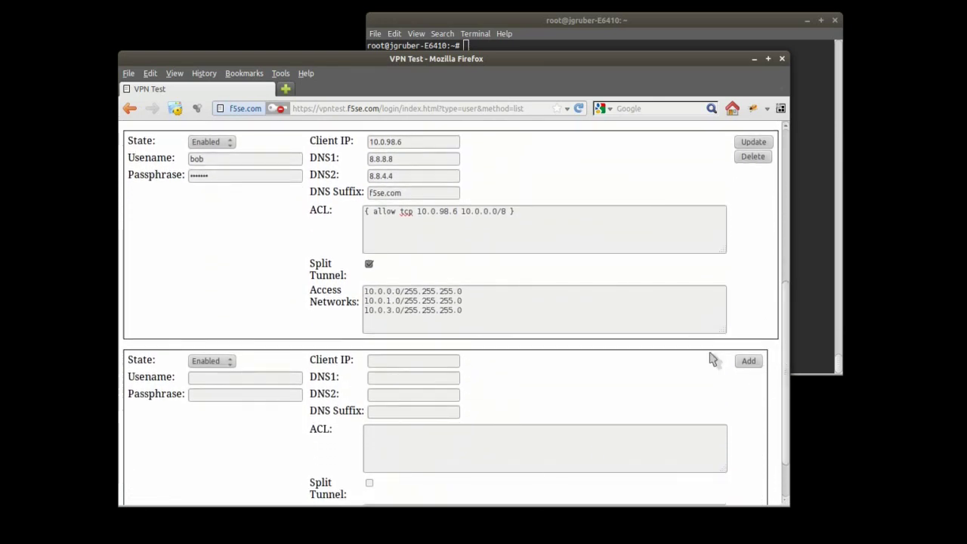
pyautogui.moveTo(408, 142); pyautogui.dragTo(369, 193)
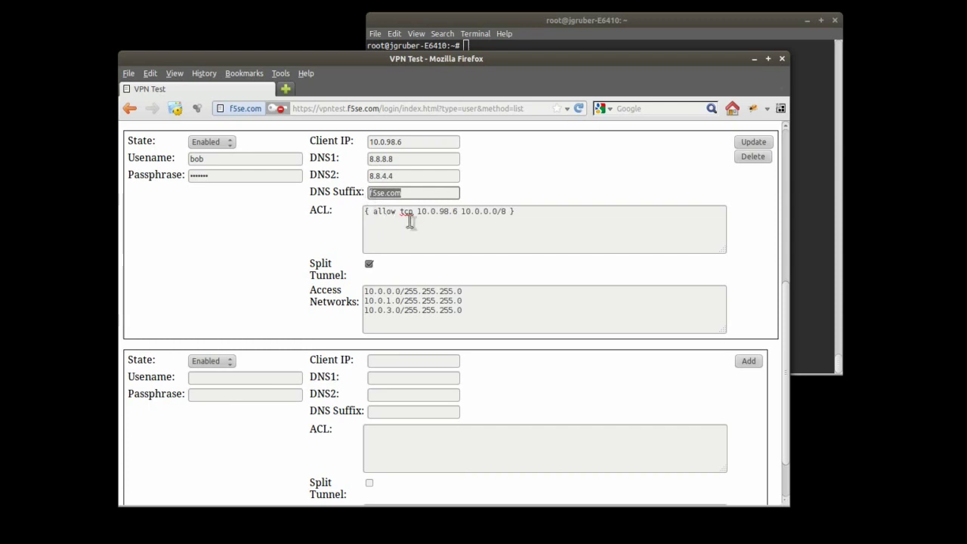
pyautogui.moveTo(529, 212); pyautogui.dragTo(363, 211)
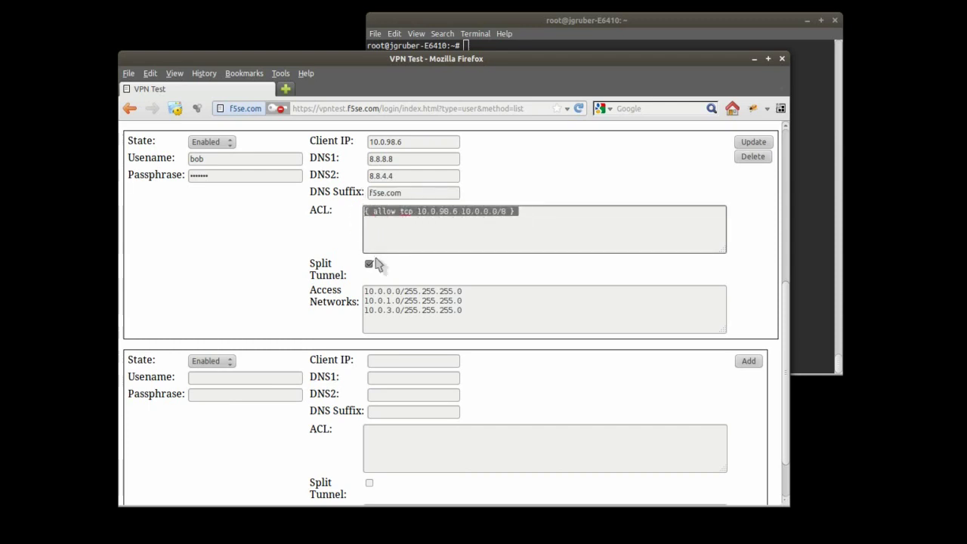
pyautogui.moveTo(459, 314); pyautogui.dragTo(378, 302)
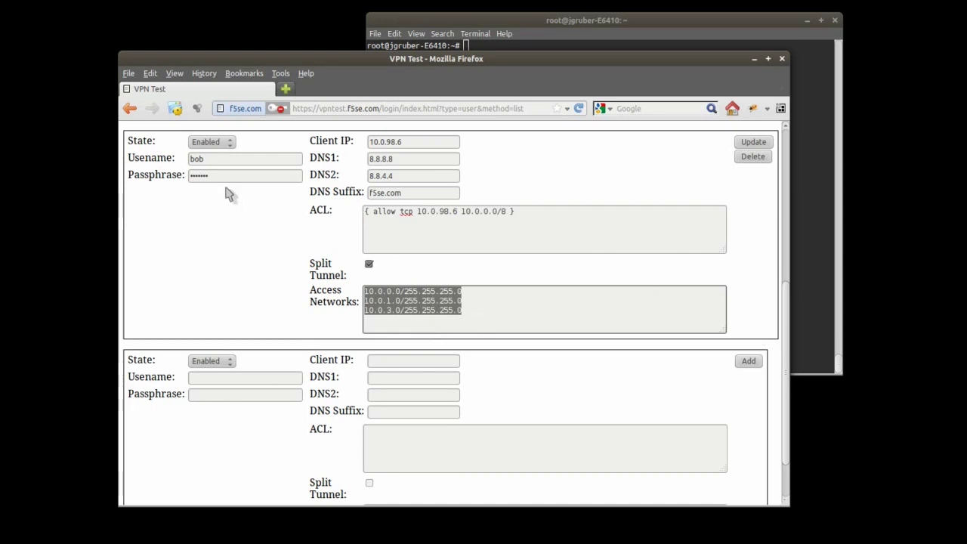
pyautogui.scroll(1, 786, 329)
pyautogui.scroll(6, 785, 329)
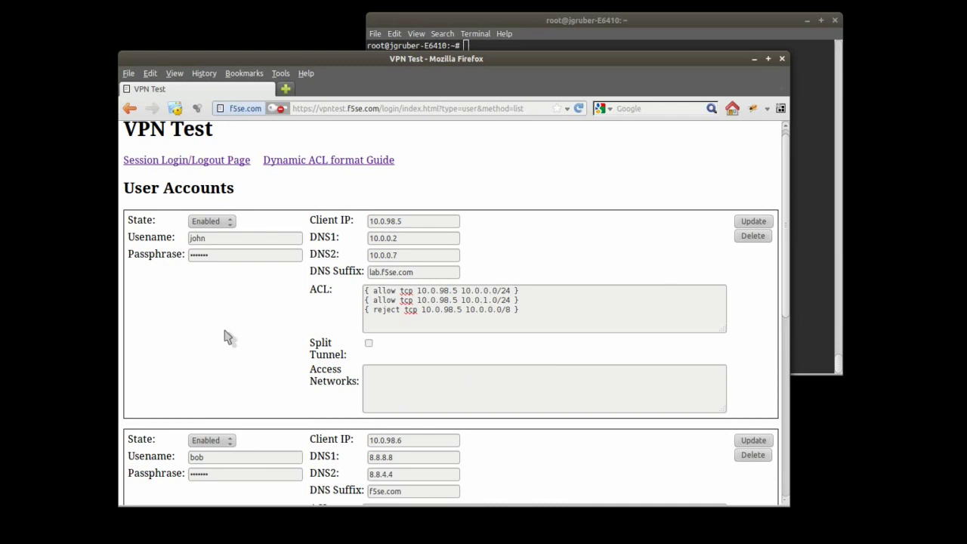
pyautogui.scroll(1, 247, 336)
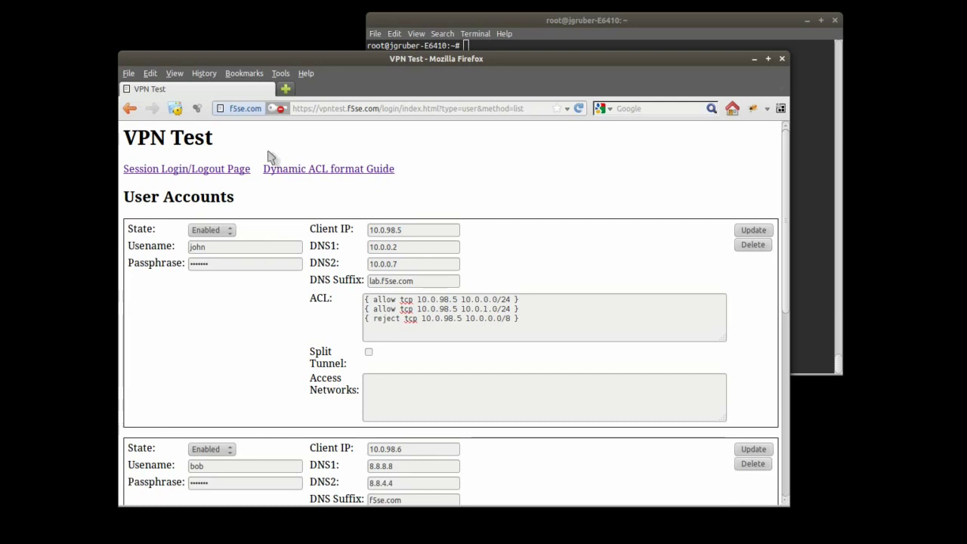
# Step: Log in on the Session Login page as the first test user, then open a new browser tab
pyautogui.click(231, 170)
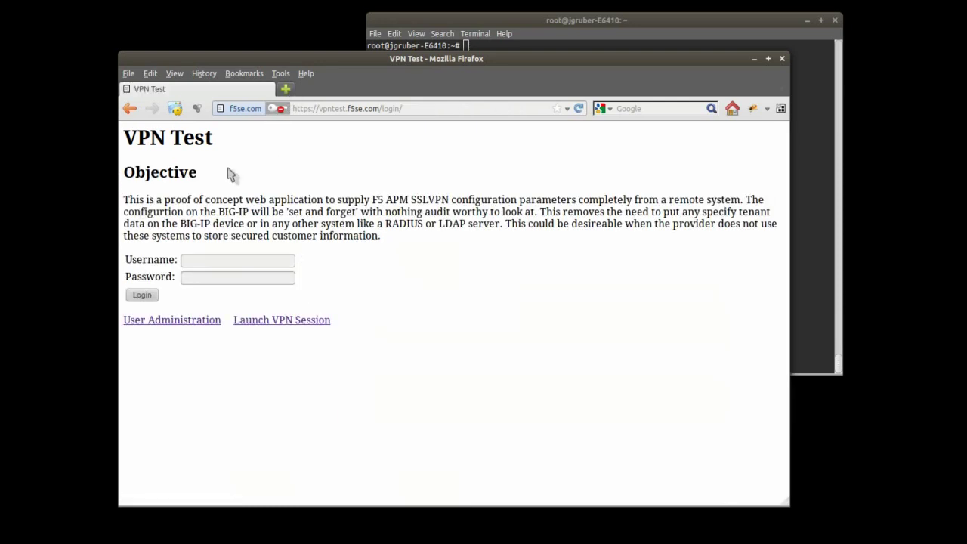
pyautogui.click(205, 260)
pyautogui.press('Down')
pyautogui.press('Tab')
pyautogui.press('Return')
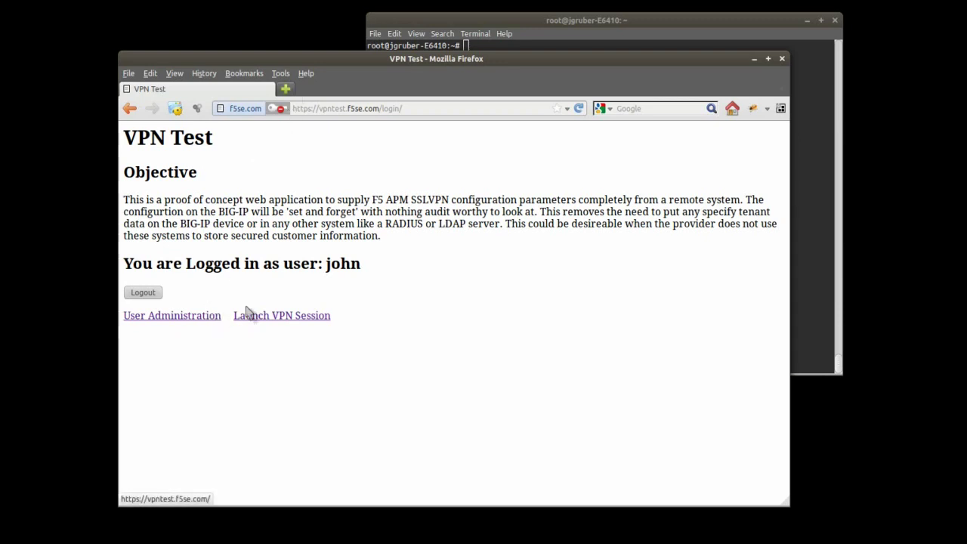
pyautogui.click(286, 90)
pyautogui.write('https://vpntest.f5se.com/')
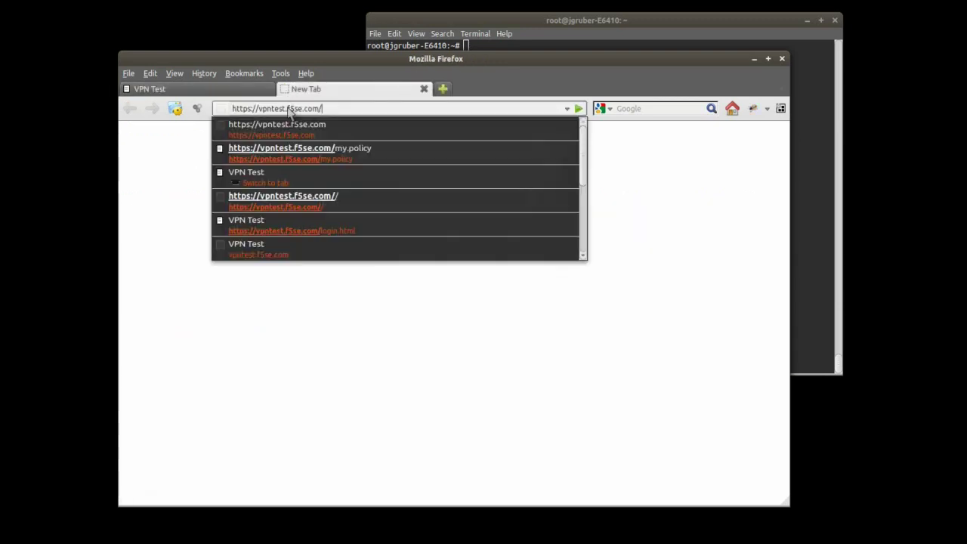
pyautogui.press('Return')
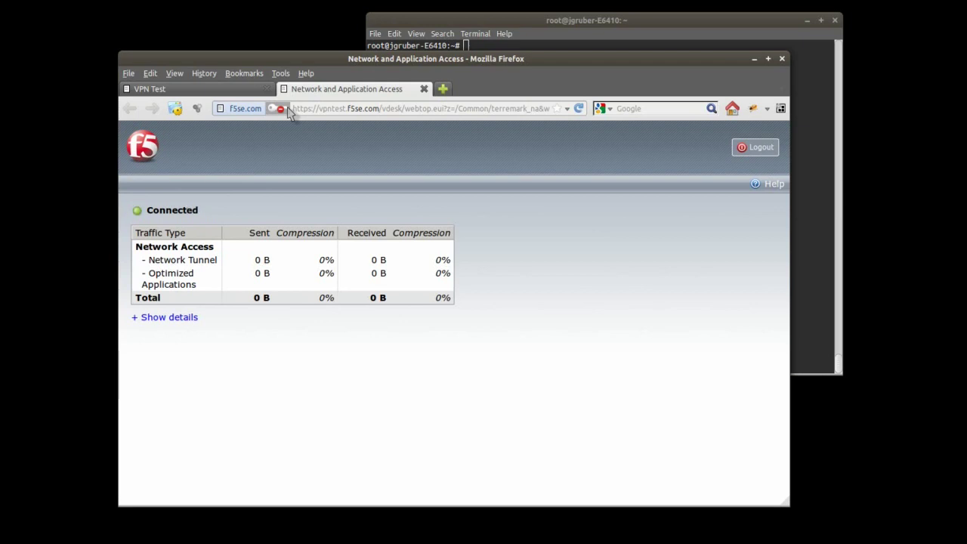
pyautogui.click(160, 324)
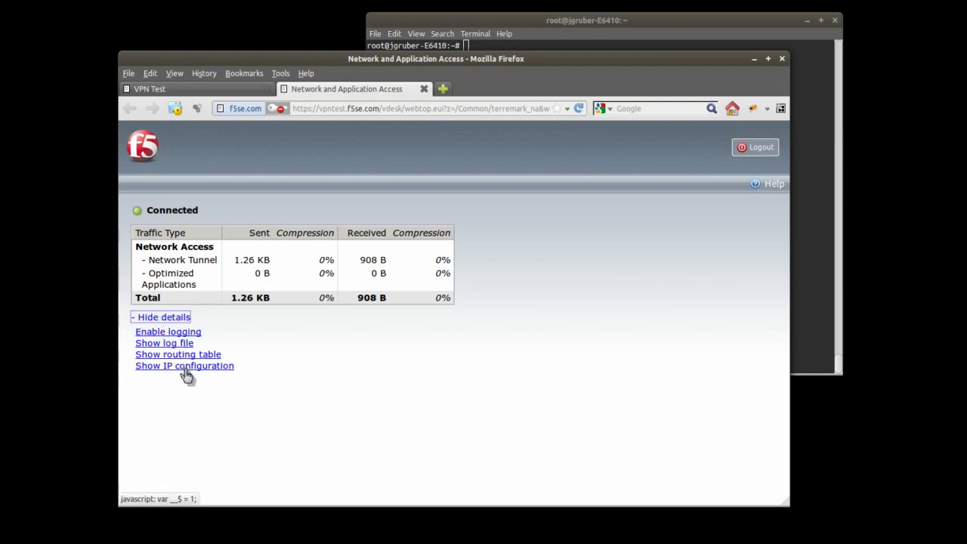
# Step: Run ifconfig in the terminal to see the new ppp0 interface at 10.0.98.5
pyautogui.click(553, 19)
pyautogui.write('ifconfig')
pyautogui.press('Return')
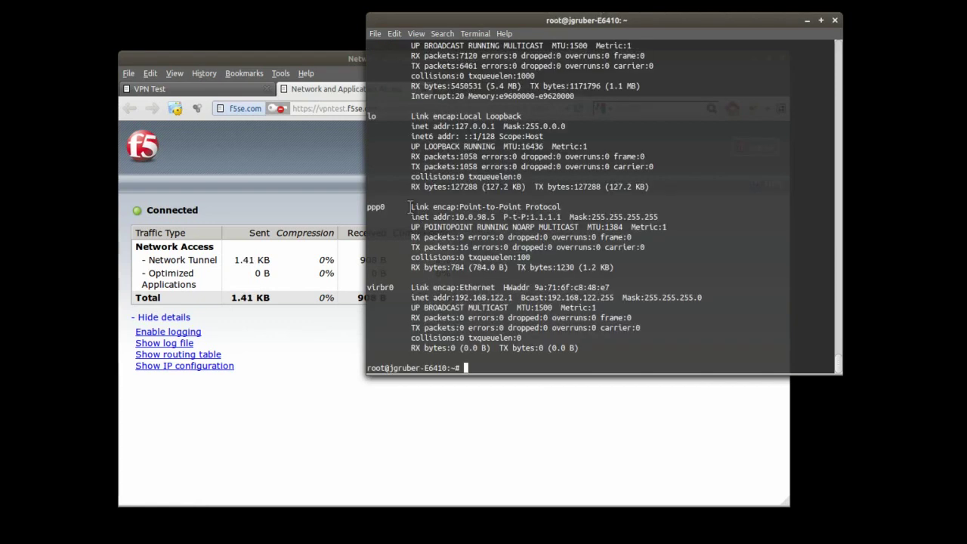
# Step: Highlight ppp0's address 10.0.98.5, then run route -n and highlight the default route via ppp0
pyautogui.moveTo(367, 206); pyautogui.dragTo(563, 205)
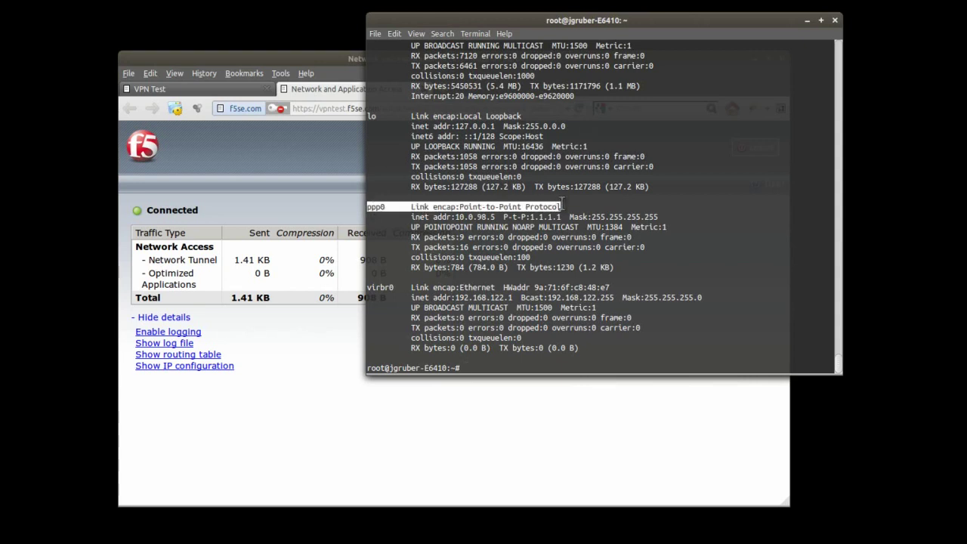
pyautogui.moveTo(455, 218); pyautogui.dragTo(497, 218)
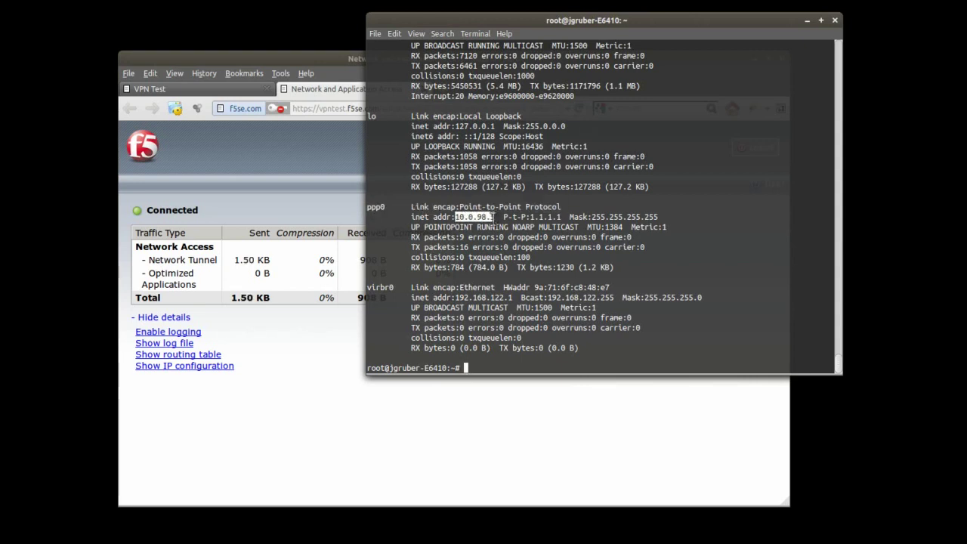
pyautogui.click(632, 360)
pyautogui.write('rou')
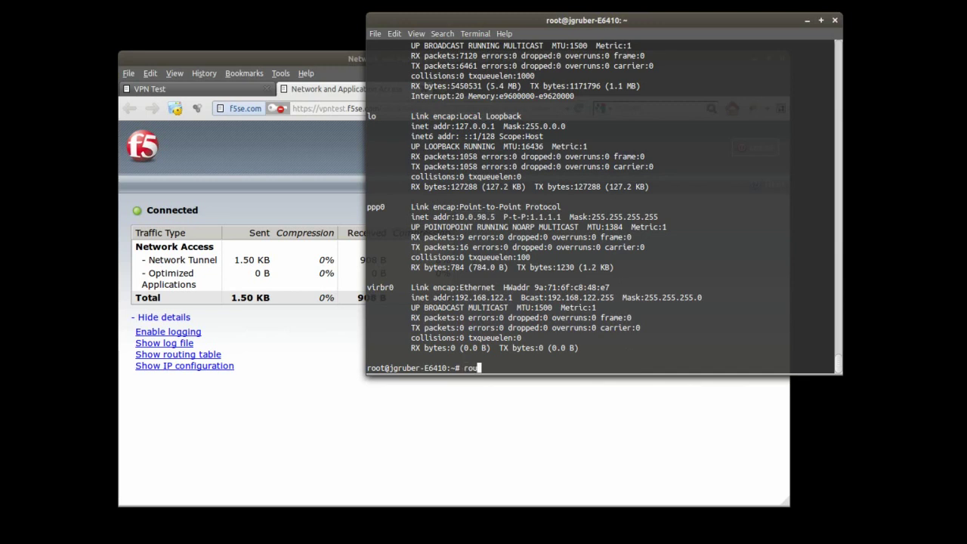
pyautogui.write('te -n')
pyautogui.press('Return')
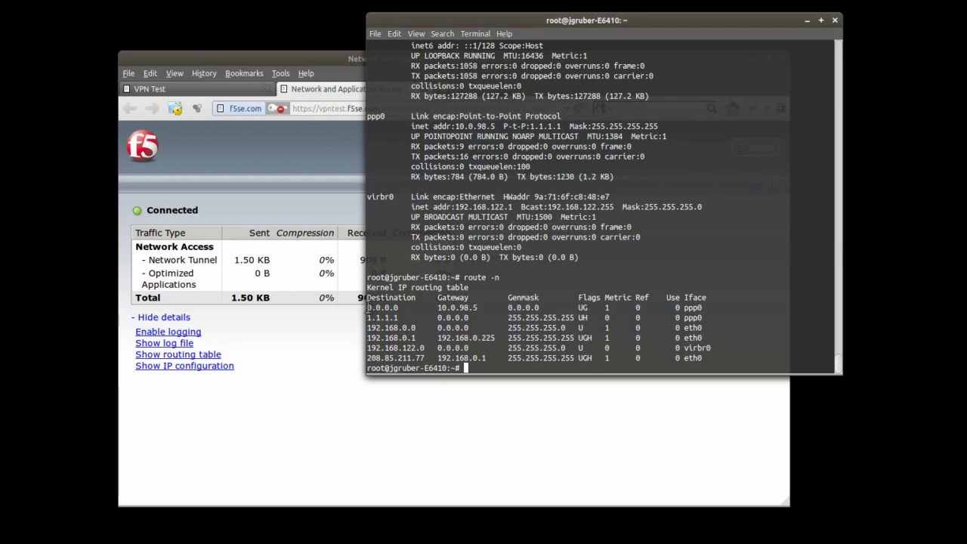
pyautogui.moveTo(368, 307); pyautogui.dragTo(730, 311)
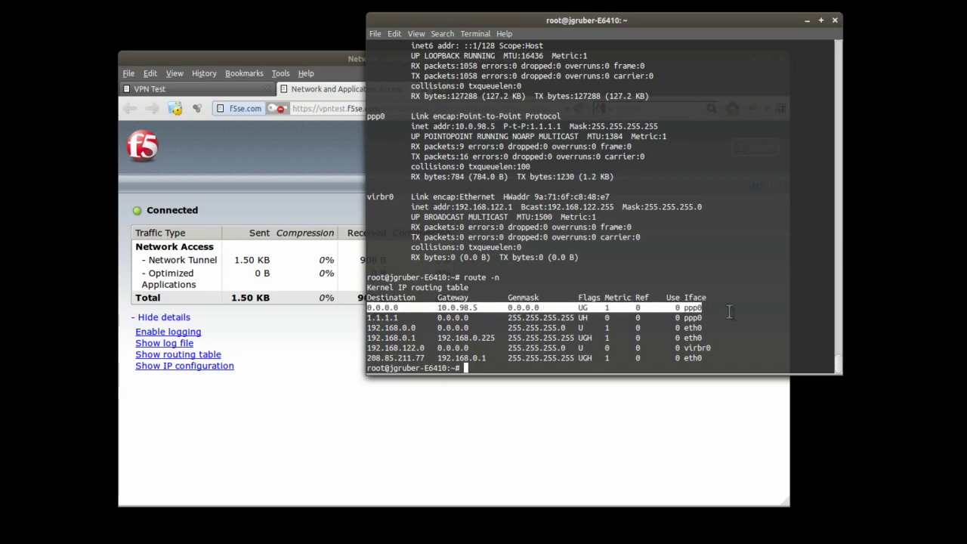
pyautogui.click(730, 311)
pyautogui.write('nslookup')
pyautogui.press('Return')
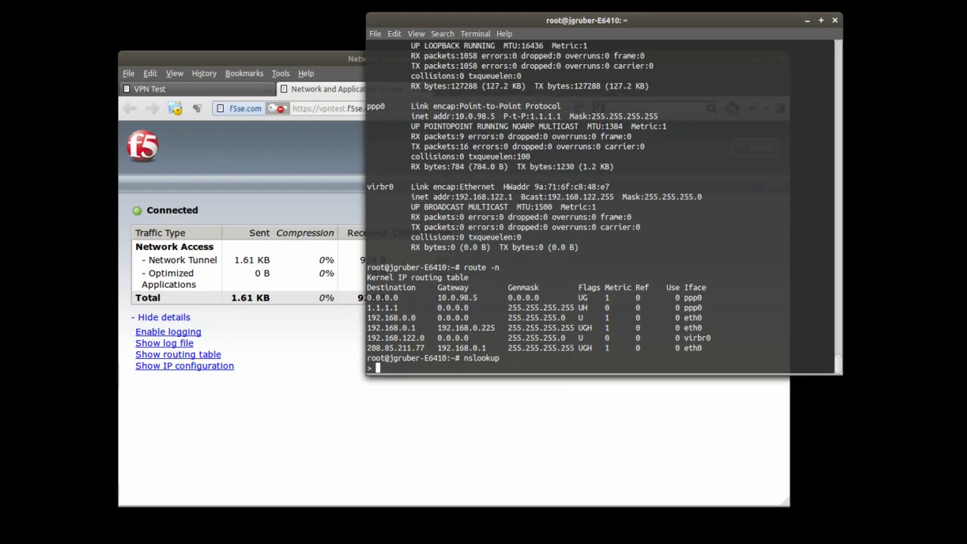
pyautogui.write('www.yahoo.com')
pyautogui.press('Return')
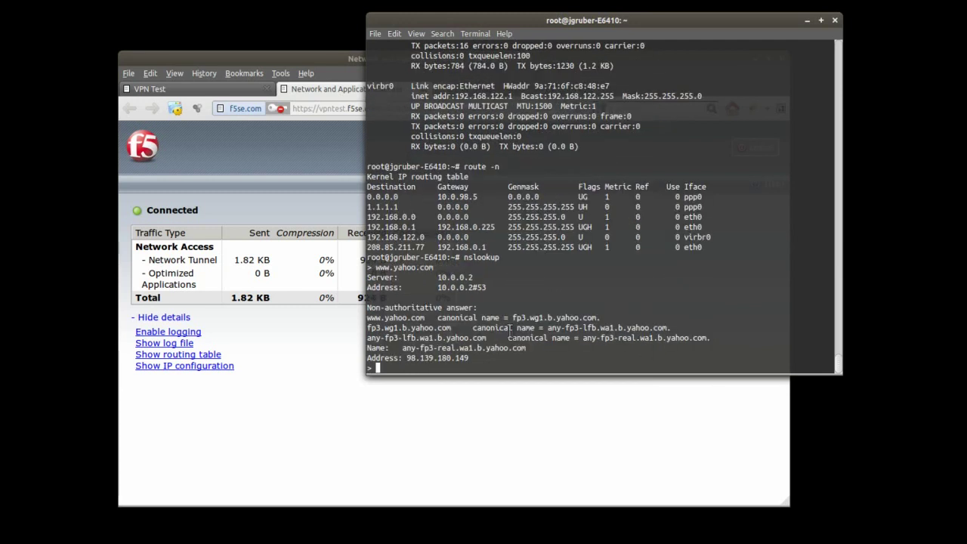
pyautogui.moveTo(437, 277)
pyautogui.mouseDown()
pyautogui.moveTo(473, 278)
pyautogui.moveTo(437, 277)
pyautogui.mouseUp()
pyautogui.click(469, 278)
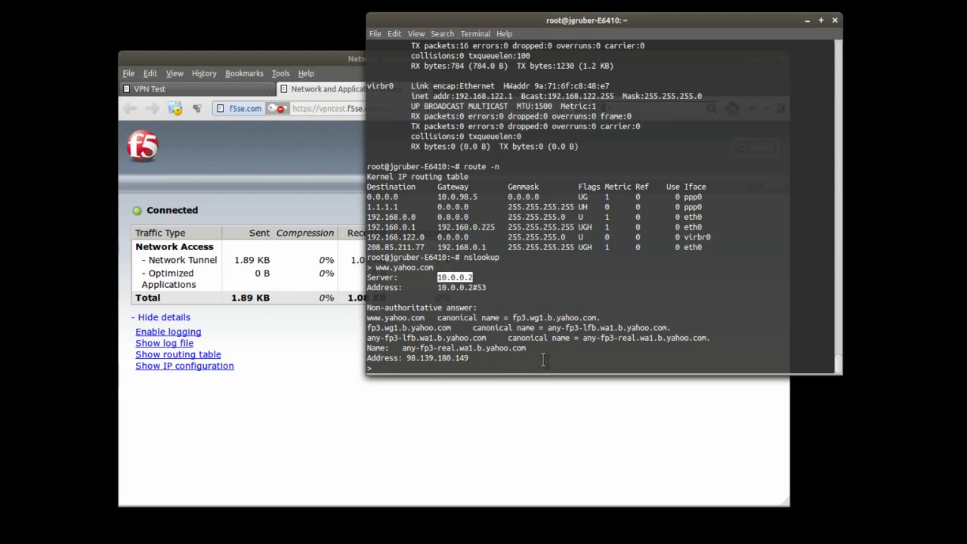
pyautogui.click(543, 360)
# Step: Show /etc/resolv.conf (nameservers 10.0.0.2, 10.0.0.7, search lab.f5se.com), then clear the screen
pyautogui.write('exit')
pyautogui.press('Return')
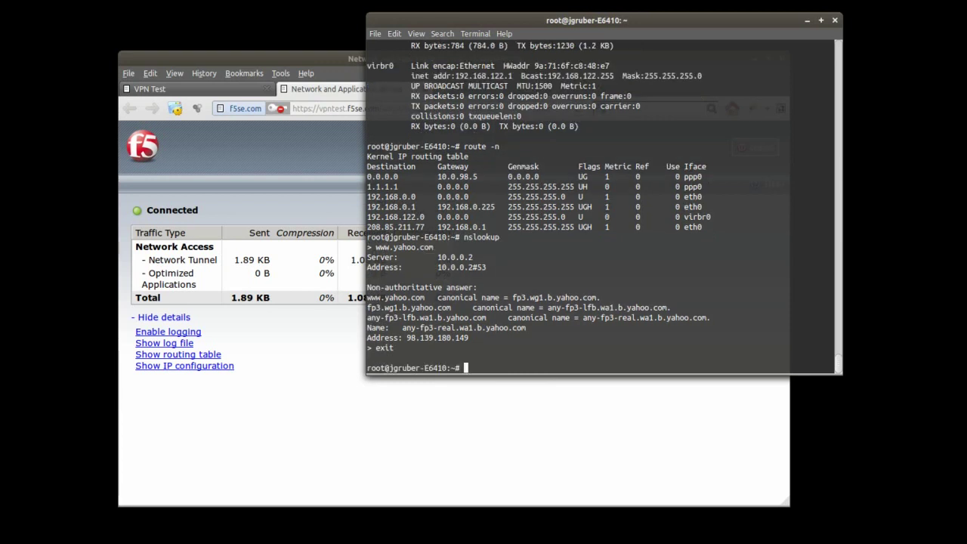
pyautogui.write('cat /etc/resolv.conf')
pyautogui.press('Return')
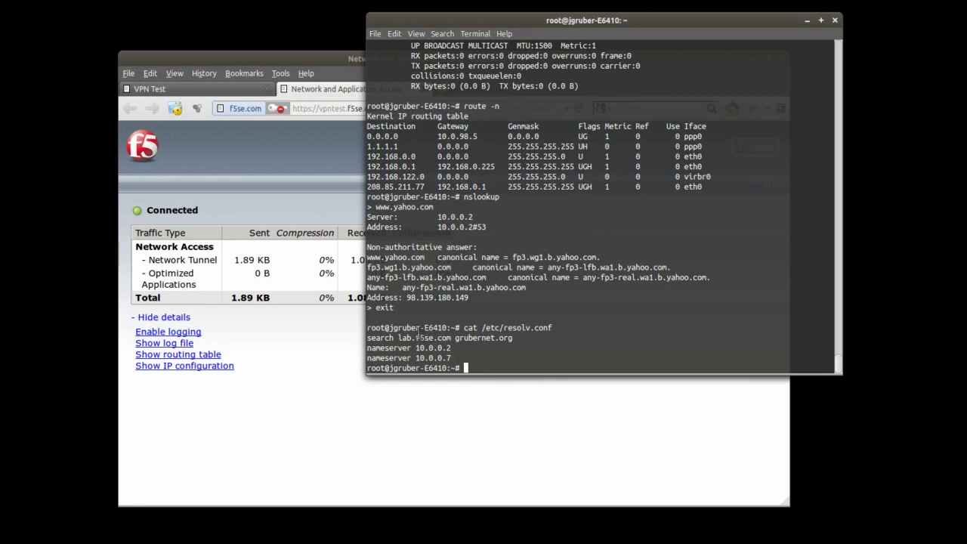
pyautogui.moveTo(398, 338); pyautogui.dragTo(445, 338)
pyautogui.write('clear')
pyautogui.press('Return')
pyautogui.write('ping 10.')
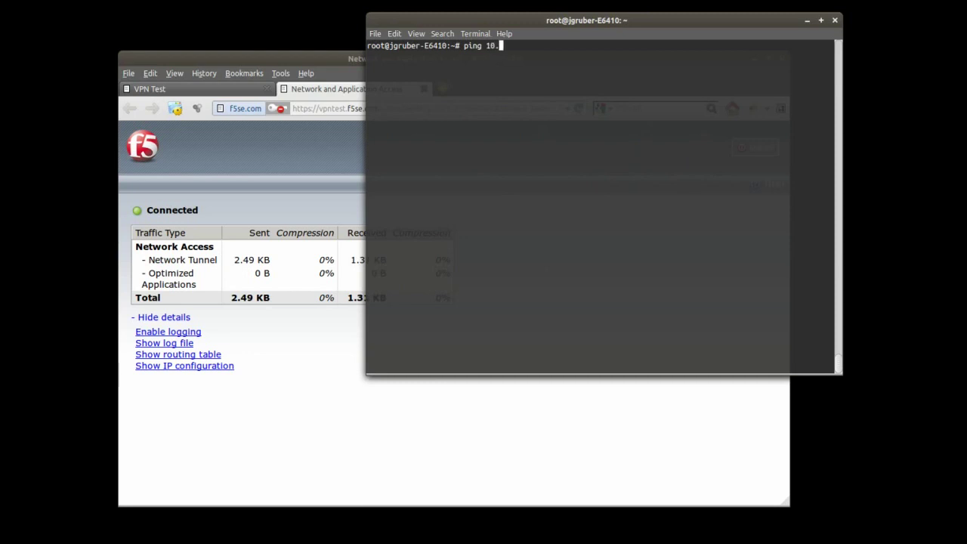
pyautogui.write('0.0.50')
# Step: Ping 10.0.0.50 and then 10.0.1.50, stopping each after replies arrive
pyautogui.press('Return')
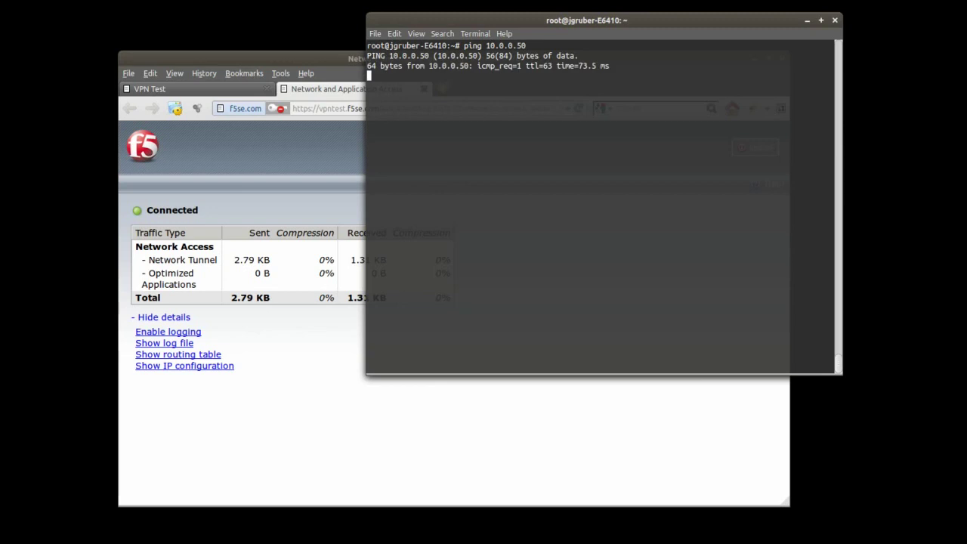
pyautogui.hotkey('ctrl', 'c')
pyautogui.press('Up')
pyautogui.press('Left')
pyautogui.press('Left')
pyautogui.press('Left')
pyautogui.write('1')
pyautogui.press('Return')
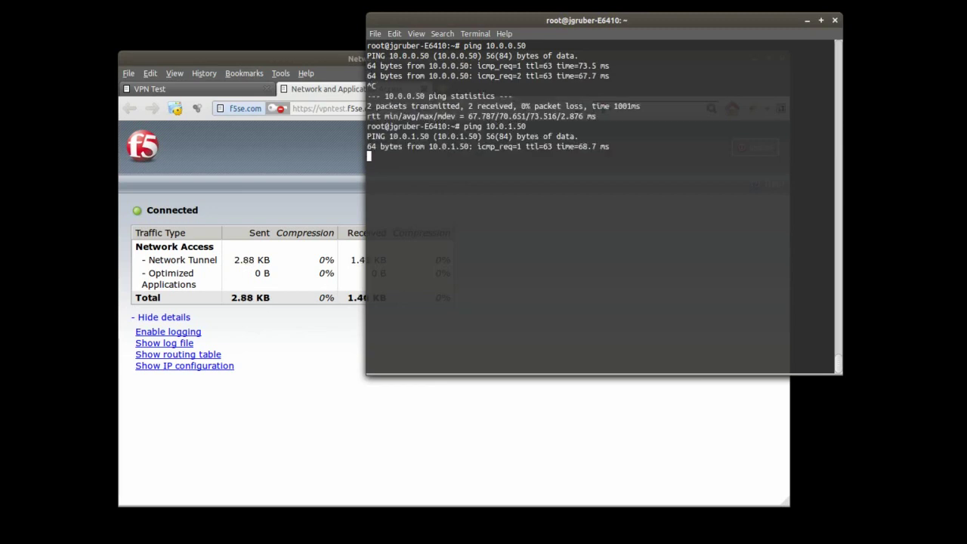
pyautogui.hotkey('ctrl', 'c')
# Step: Ping 10.0.2.50 and 10.0.3.50, both with 0% packet loss, then return to the Network Access page
pyautogui.press('Up')
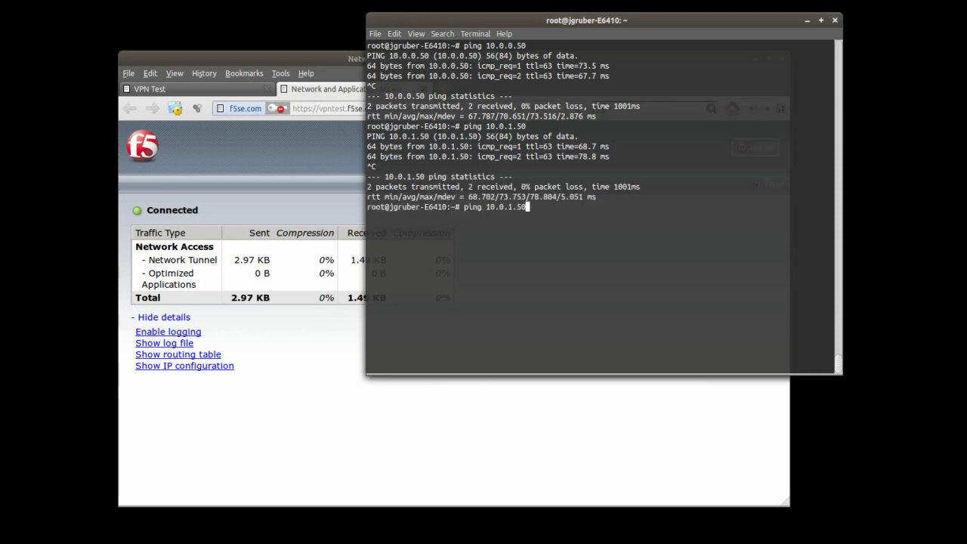
pyautogui.press('Left')
pyautogui.press('BackSpace')
pyautogui.write('2')
pyautogui.press('Return')
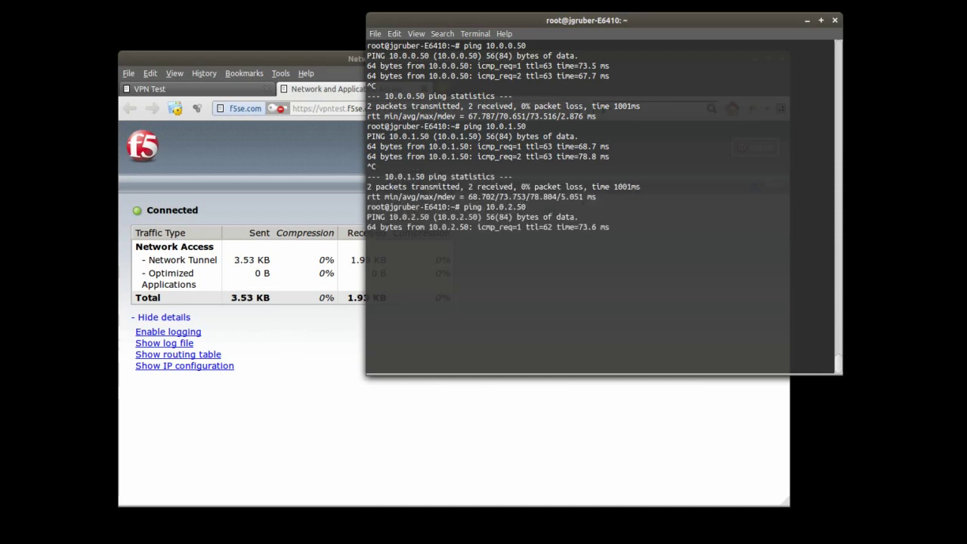
pyautogui.hotkey('ctrl', 'c')
pyautogui.press('Up')
pyautogui.press('Left')
pyautogui.press('Left')
pyautogui.press('Left')
pyautogui.press('BackSpace')
pyautogui.write('3')
pyautogui.press('Return')
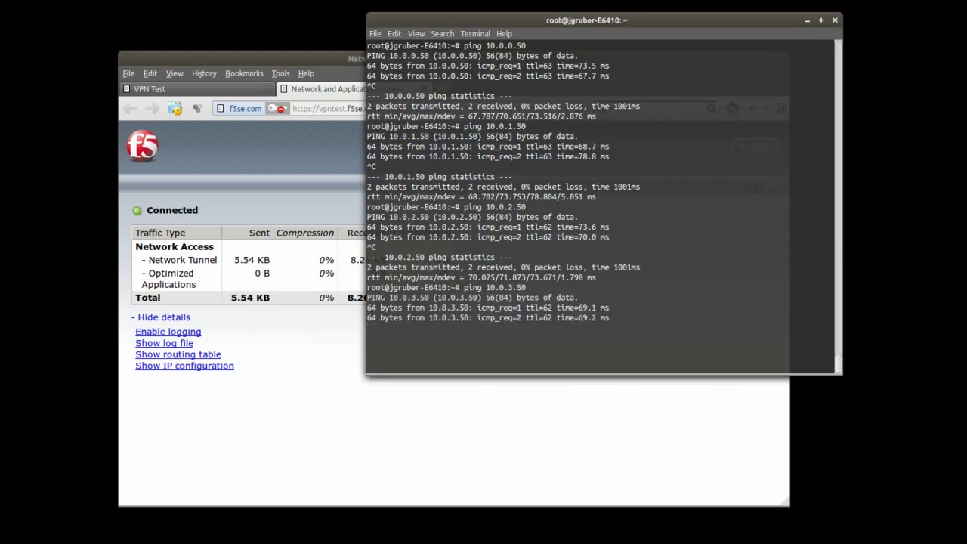
pyautogui.hotkey('ctrl', 'c')
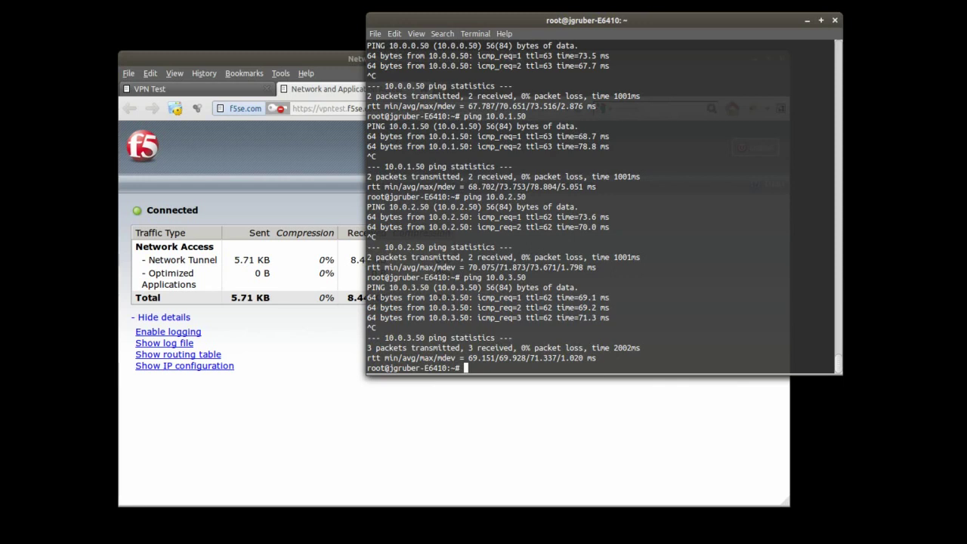
pyautogui.click(353, 432)
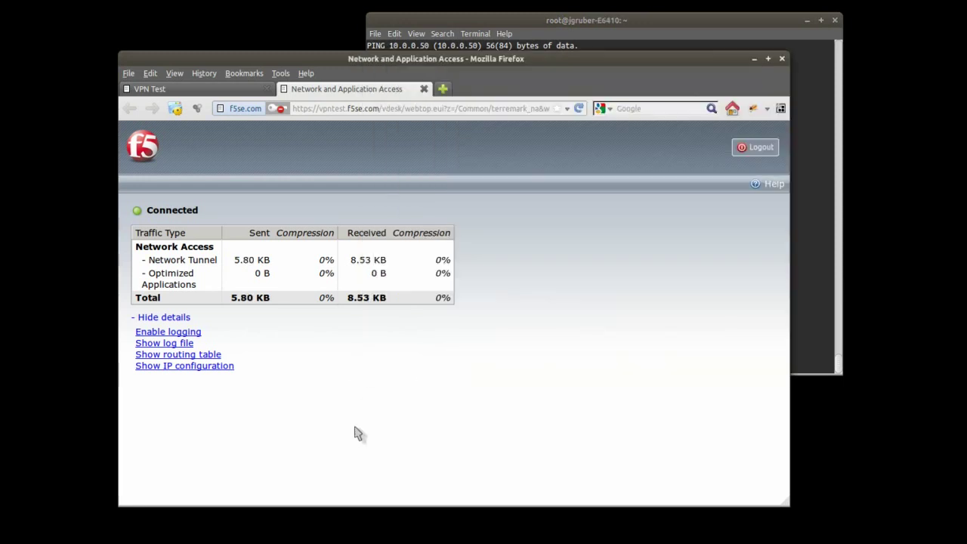
# Step: Log out of the network access session and the VPN Test portal
pyautogui.click(758, 150)
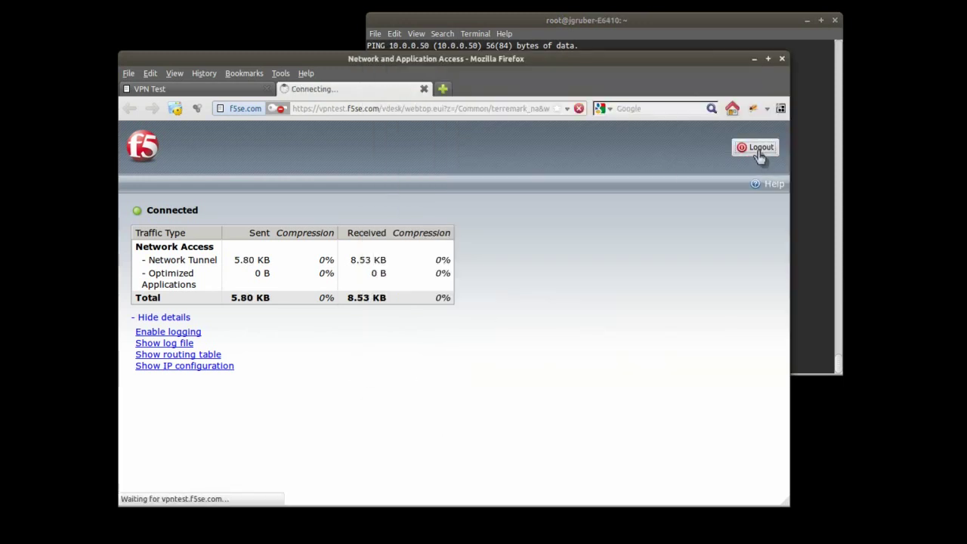
pyautogui.click(424, 89)
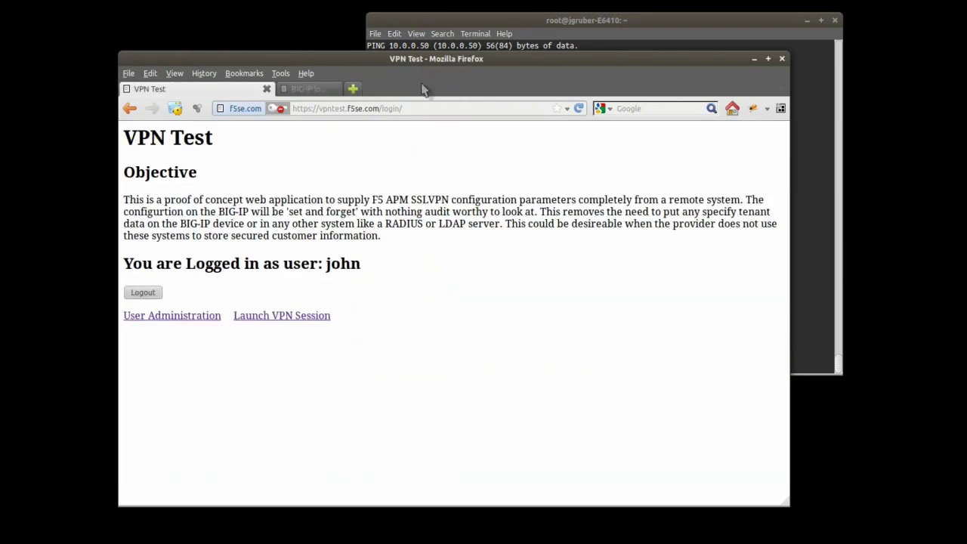
pyautogui.click(152, 297)
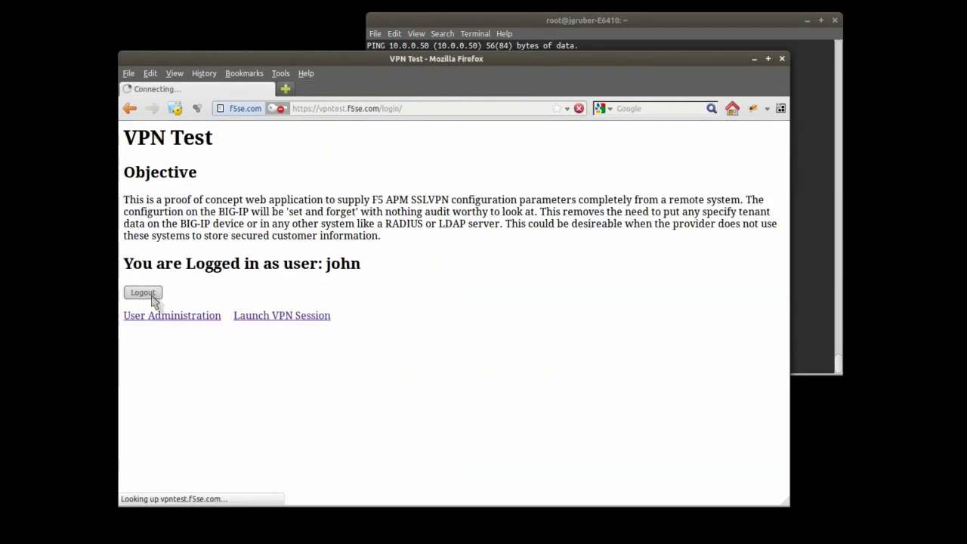
# Step: Log in as the second test user and launch vpntest.f5se.com in a new tab
pyautogui.click(191, 263)
pyautogui.write('bob')
pyautogui.press('Tab')
pyautogui.write('password')
pyautogui.press('Return')
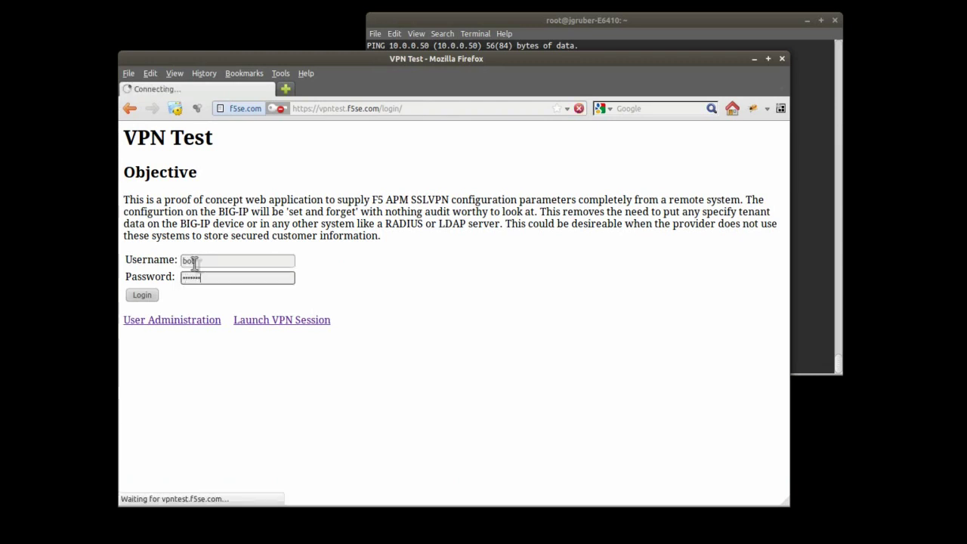
pyautogui.click(285, 89)
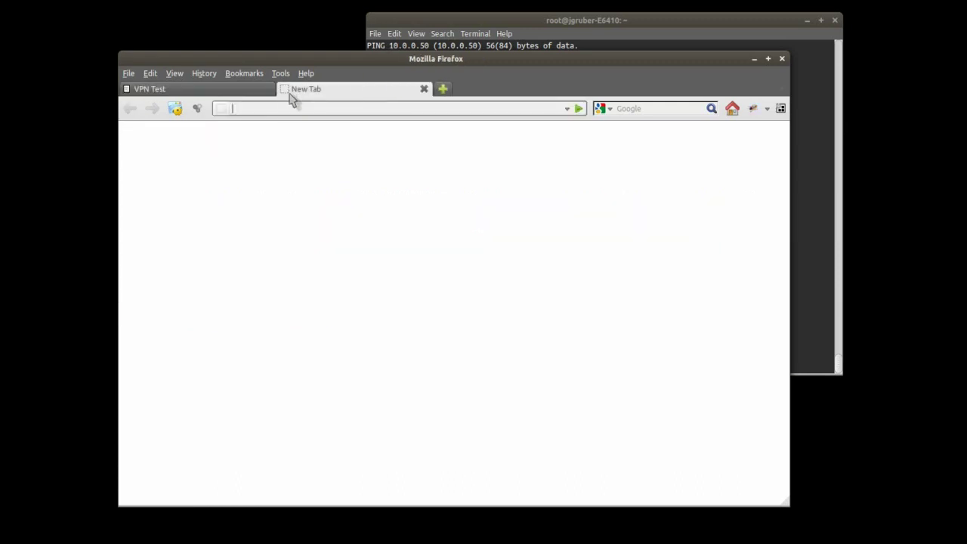
pyautogui.hotkey('ctrl', 'v')
pyautogui.press('Return')
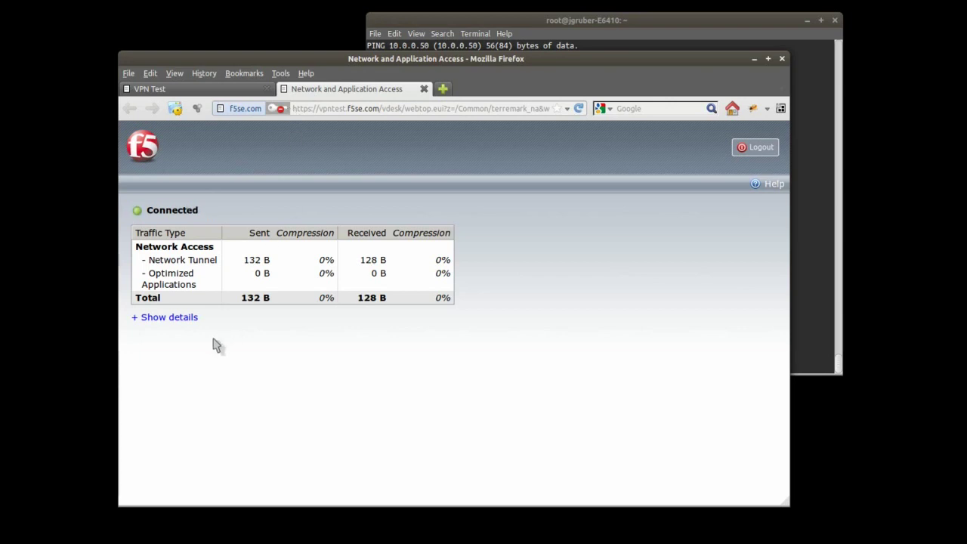
# Step: Expand the VPN connection details and clear the terminal screen
pyautogui.click(138, 320)
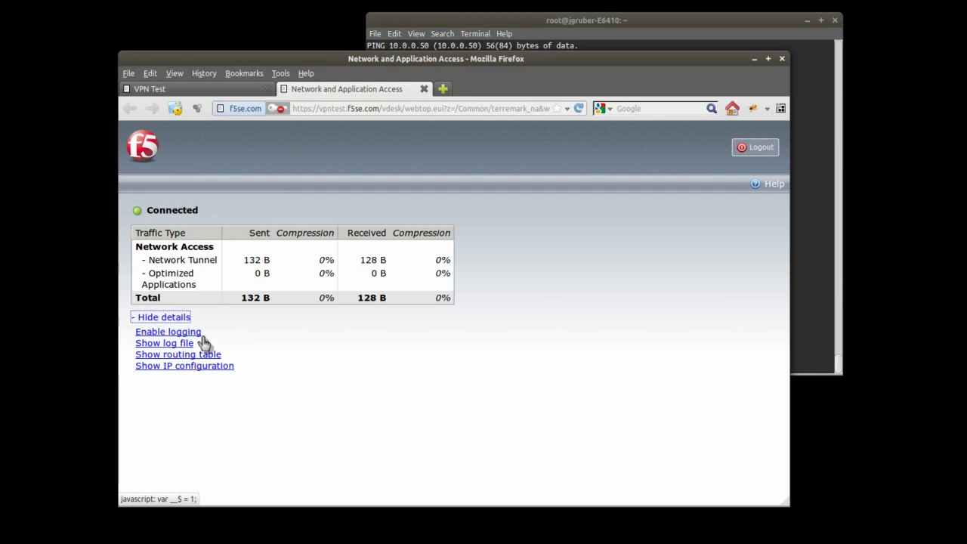
pyautogui.click(530, 21)
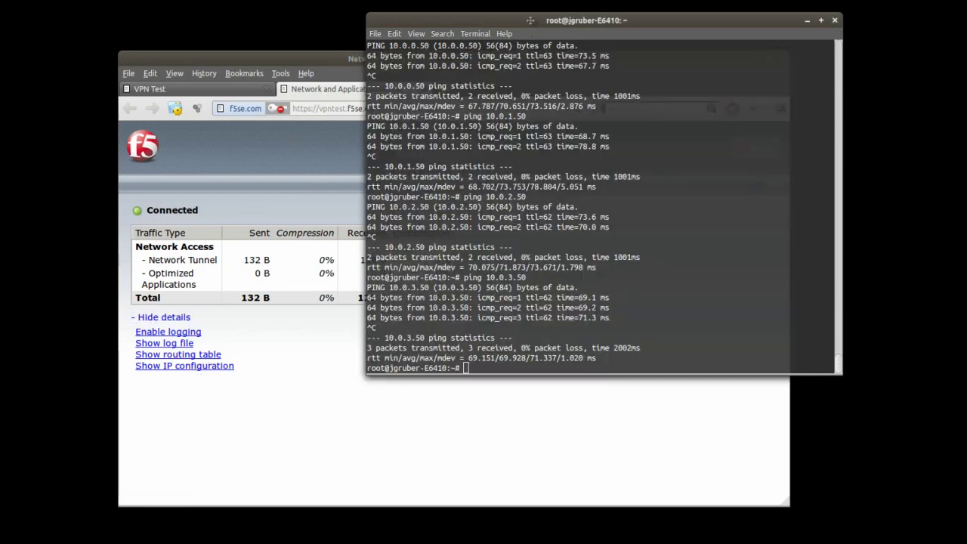
pyautogui.write('clear')
pyautogui.press('Return')
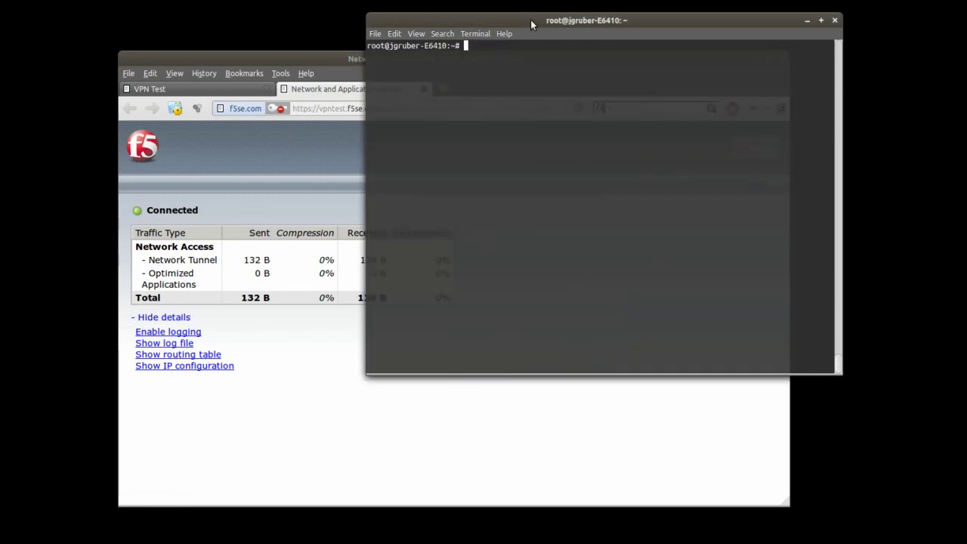
# Step: Run ifconfig to show the ppp0 tunnel at 10.0.98.6, then display the routing table with route -n
pyautogui.write('ifconfig')
pyautogui.press('Return')
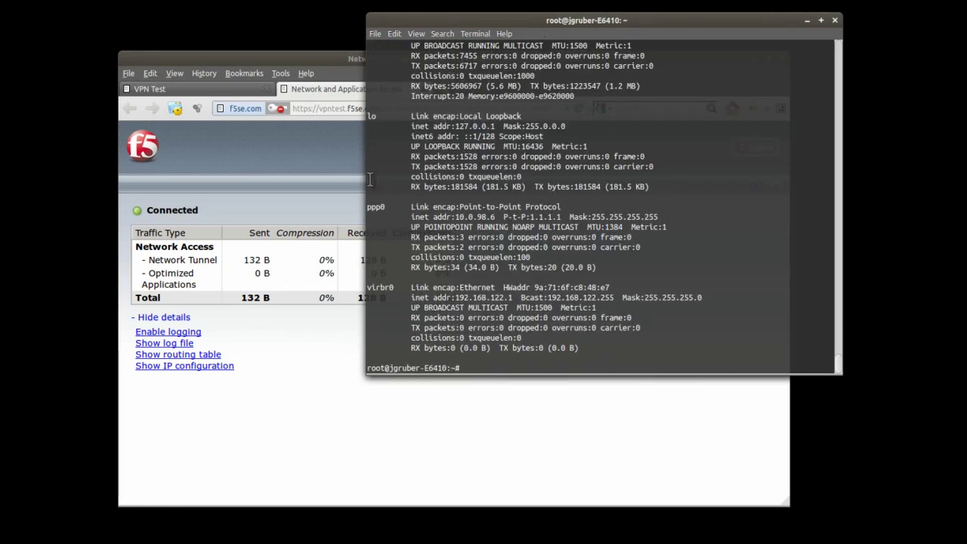
pyautogui.moveTo(367, 206); pyautogui.dragTo(563, 206)
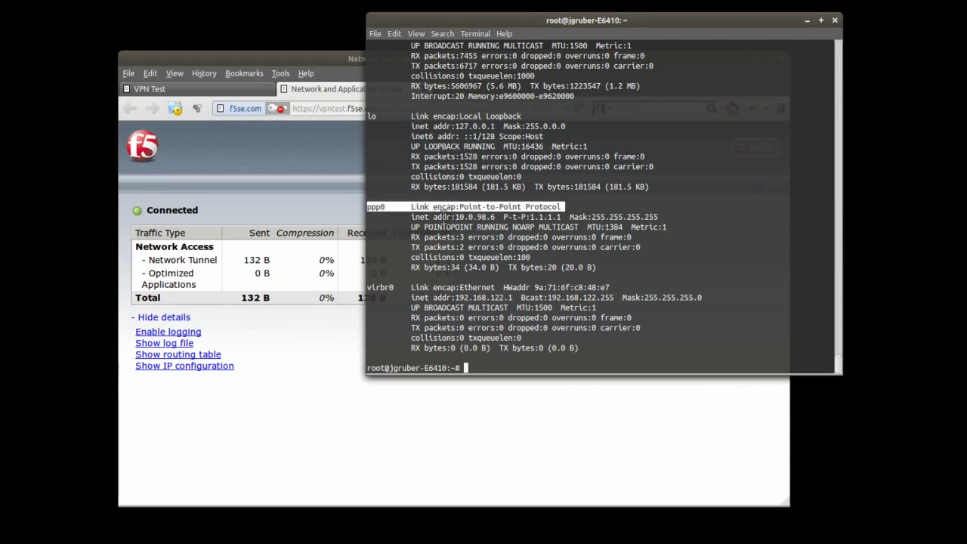
pyautogui.moveTo(454, 217); pyautogui.dragTo(495, 217)
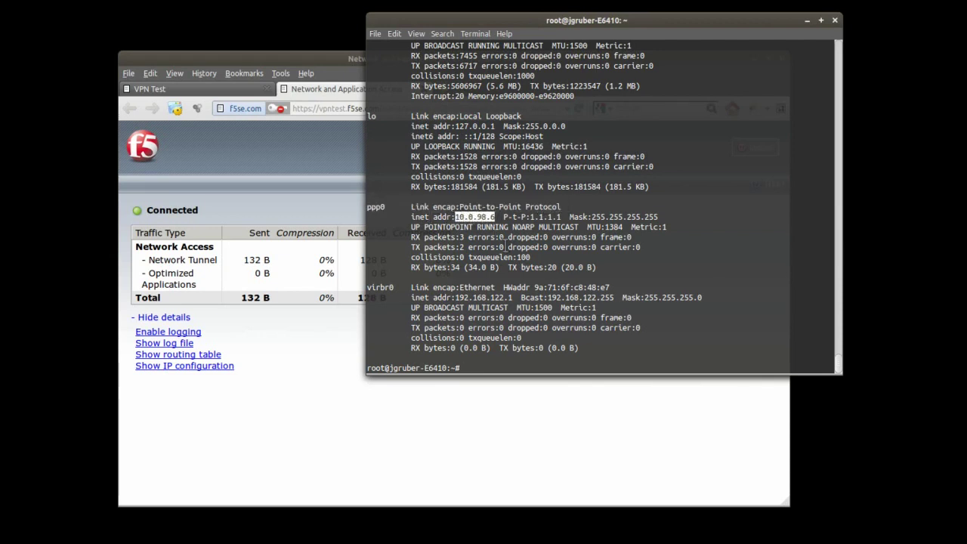
pyautogui.tripleClick(538, 358)
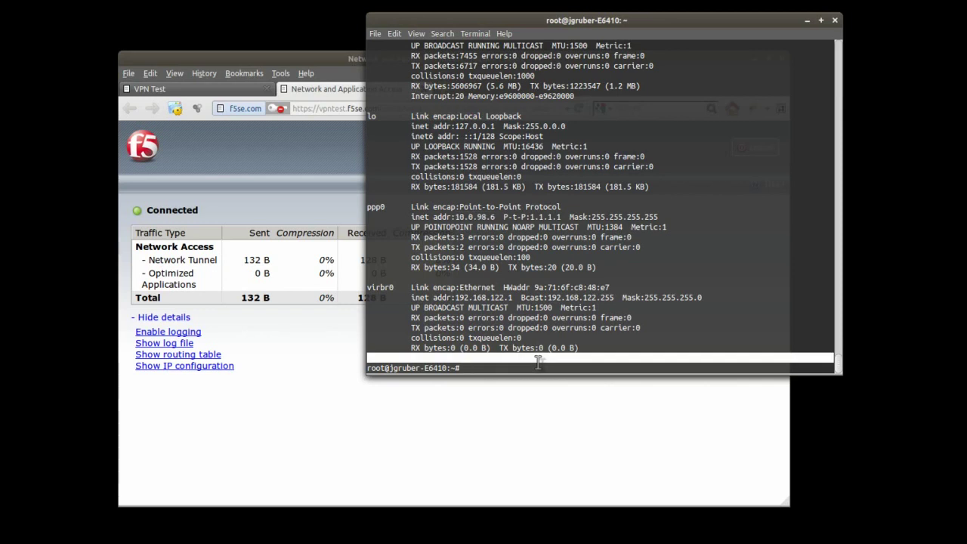
pyautogui.click(540, 366)
pyautogui.write('r')
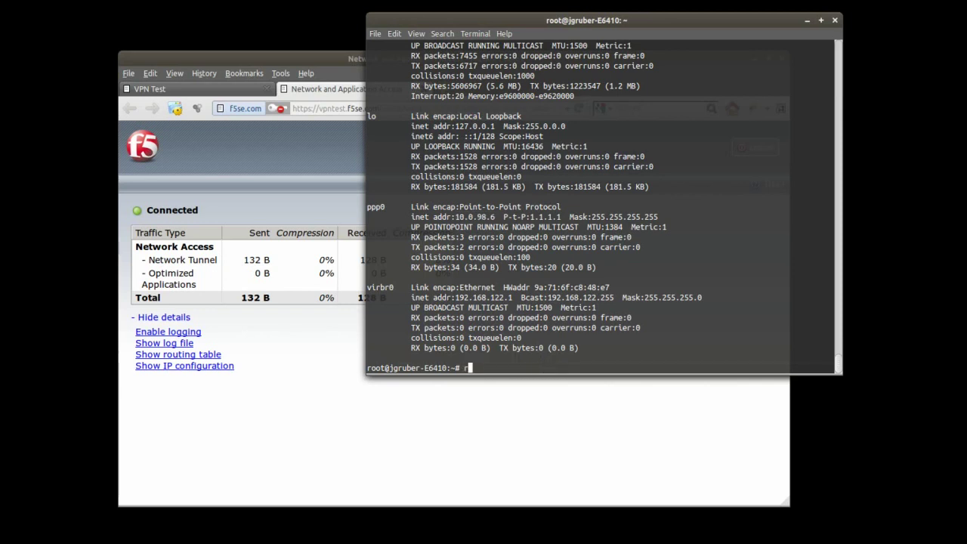
pyautogui.write('oute -n')
pyautogui.press('Return')
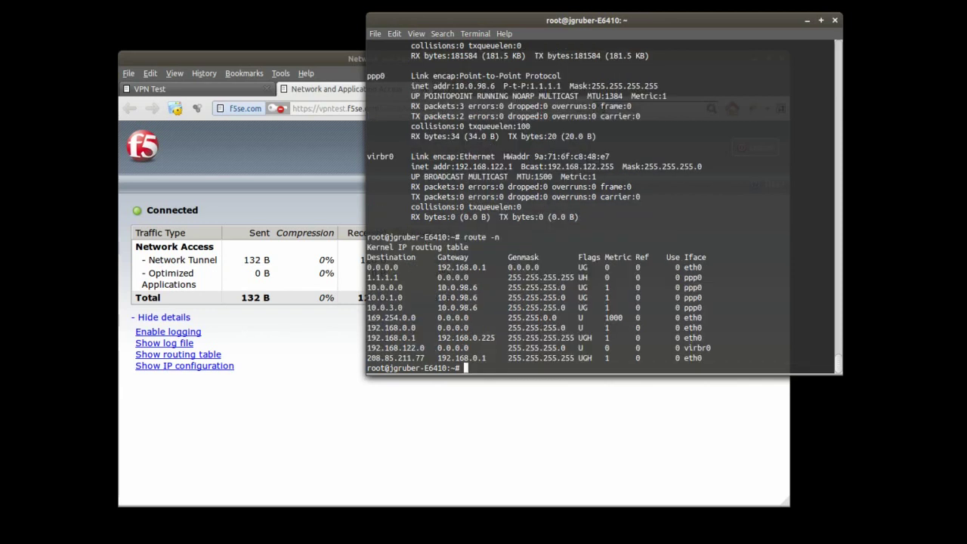
pyautogui.moveTo(369, 267); pyautogui.dragTo(711, 268)
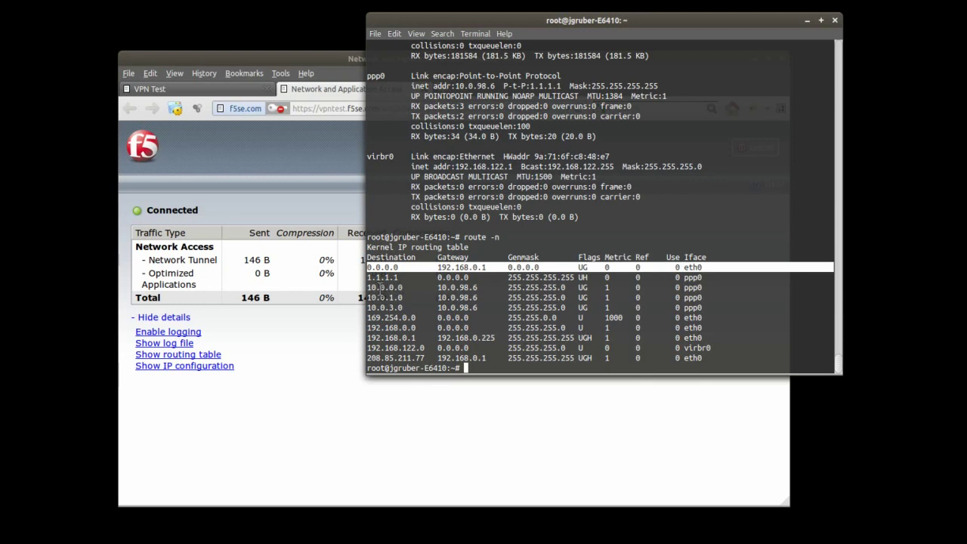
pyautogui.moveTo(368, 286); pyautogui.dragTo(705, 309)
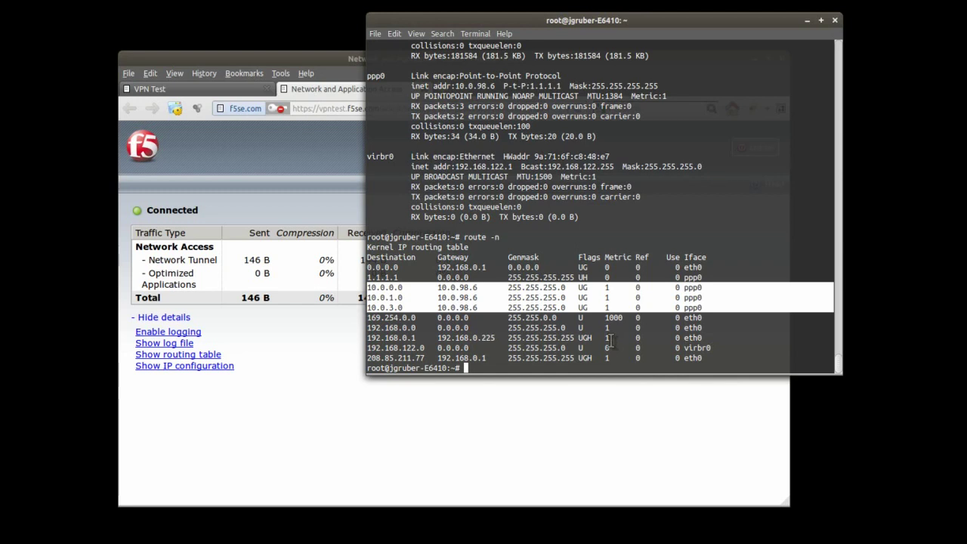
pyautogui.write('nslookup')
pyautogui.press('Return')
pyautogui.write('www.yahoo.com')
pyautogui.press('Return')
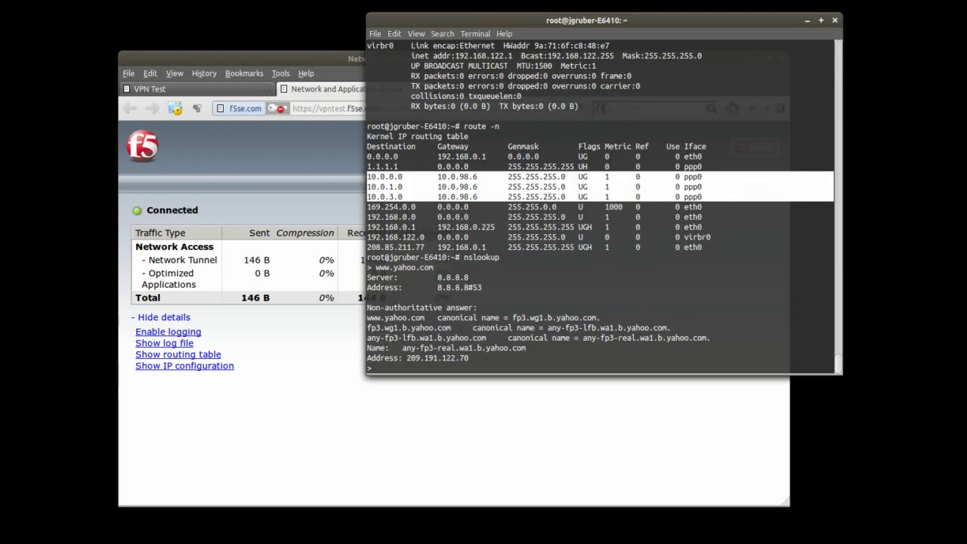
pyautogui.moveTo(437, 277); pyautogui.dragTo(470, 278)
pyautogui.click(506, 366)
pyautogui.write('exit')
pyautogui.press('Return')
pyautogui.write('ping 10')
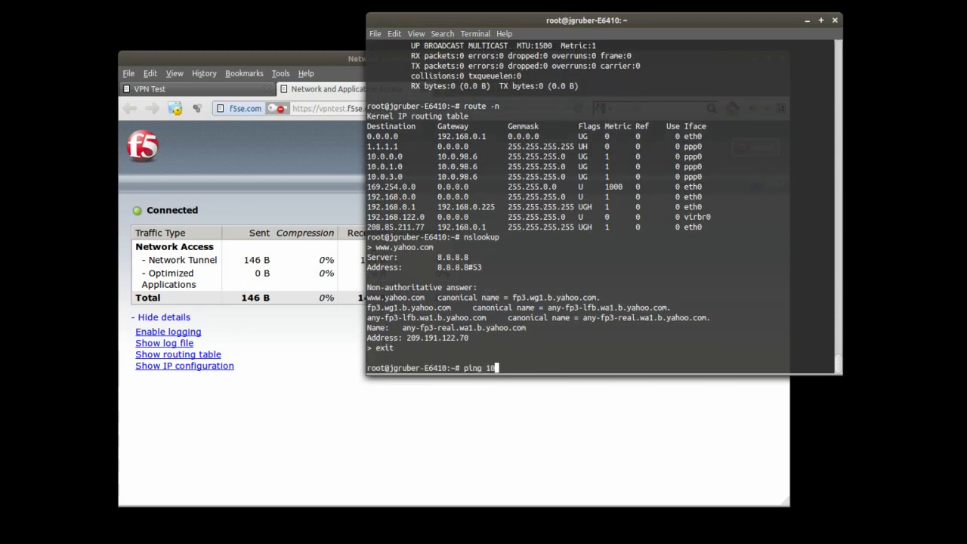
pyautogui.write('.0.0.50')
# Step: Ping 10.0.0.50 and 10.0.1.50 under the second user, both replying
pyautogui.press('Return')
pyautogui.hotkey('ctrl', 'c')
pyautogui.press('Up')
pyautogui.press('Left')
pyautogui.press('Left')
pyautogui.press('Left')
pyautogui.press('BackSpace')
pyautogui.write('2')
pyautogui.press('Return')
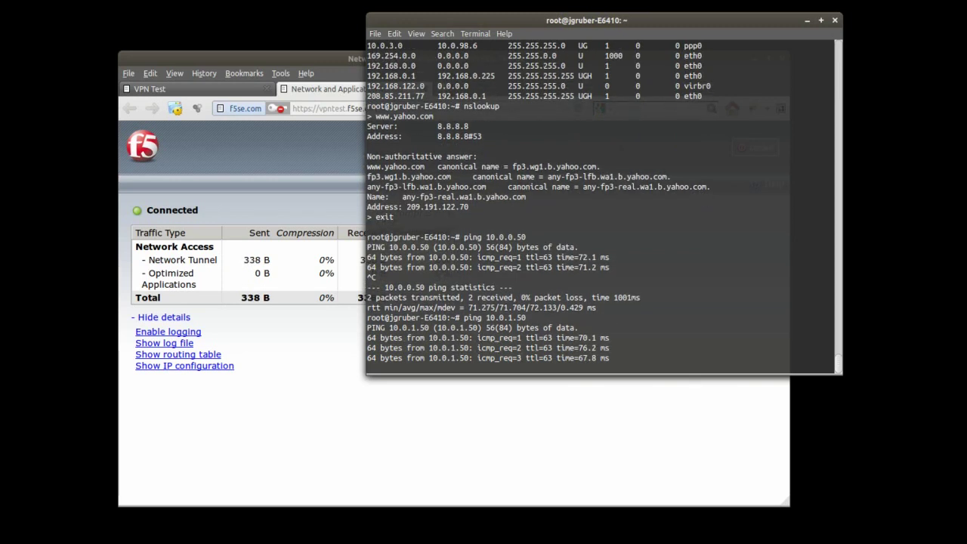
pyautogui.hotkey('ctrl', 'c')
# Step: Ping 10.0.2.50, which loses 100% of packets, then 10.0.3.50, which replies
pyautogui.press('Up')
pyautogui.press('Left')
pyautogui.press('Left')
pyautogui.press('Return')
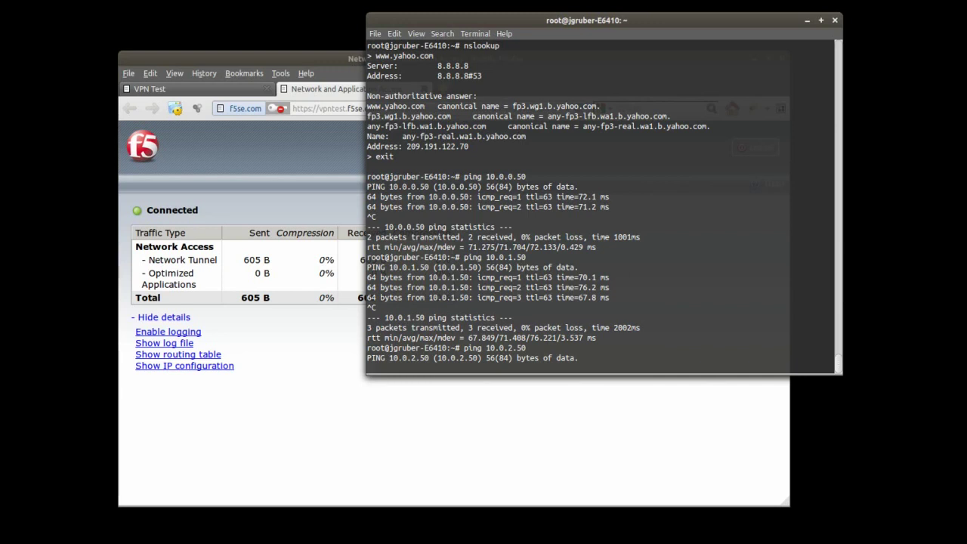
pyautogui.hotkey('ctrl', 'c')
pyautogui.press('Up')
pyautogui.press('Left')
pyautogui.press('Left')
pyautogui.press('Left')
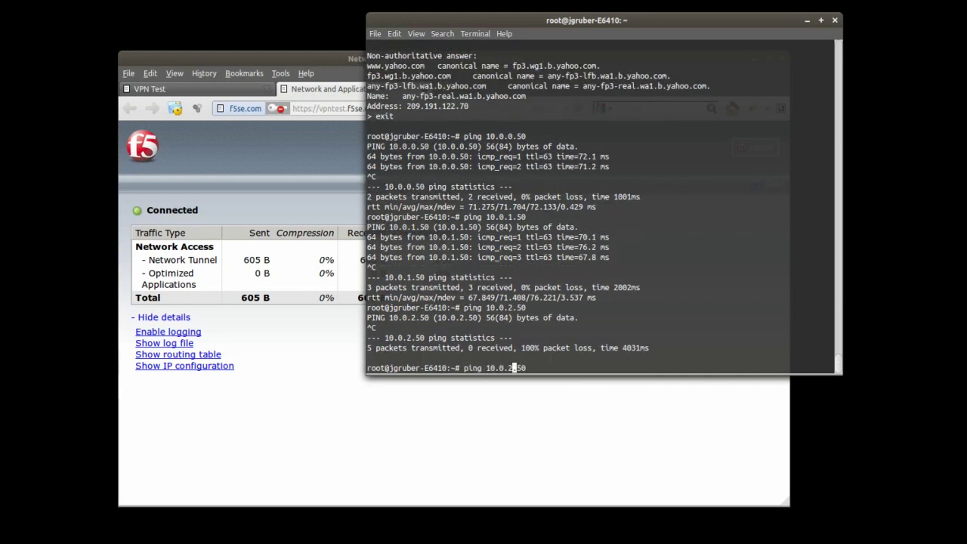
pyautogui.press('Delete')
pyautogui.write('3')
pyautogui.press('Return')
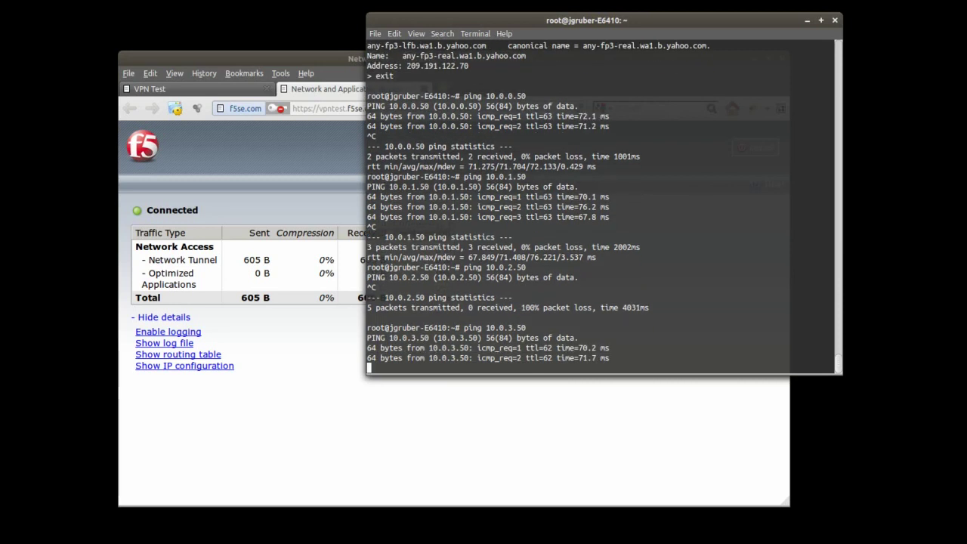
pyautogui.hotkey('ctrl', 'c')
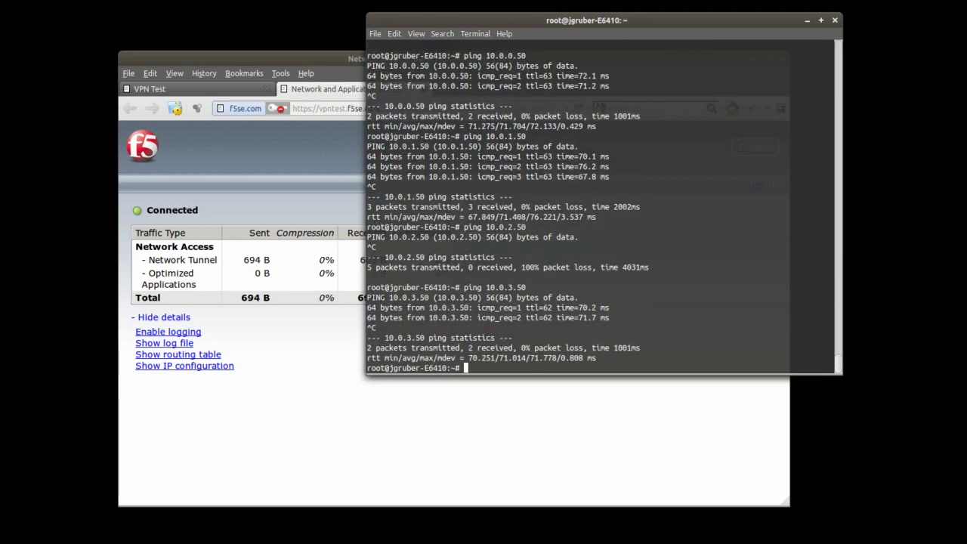
# Step: Bring the Network Access portal forward, still Connected with 797 B sent and 799 B received
pyautogui.click(321, 399)
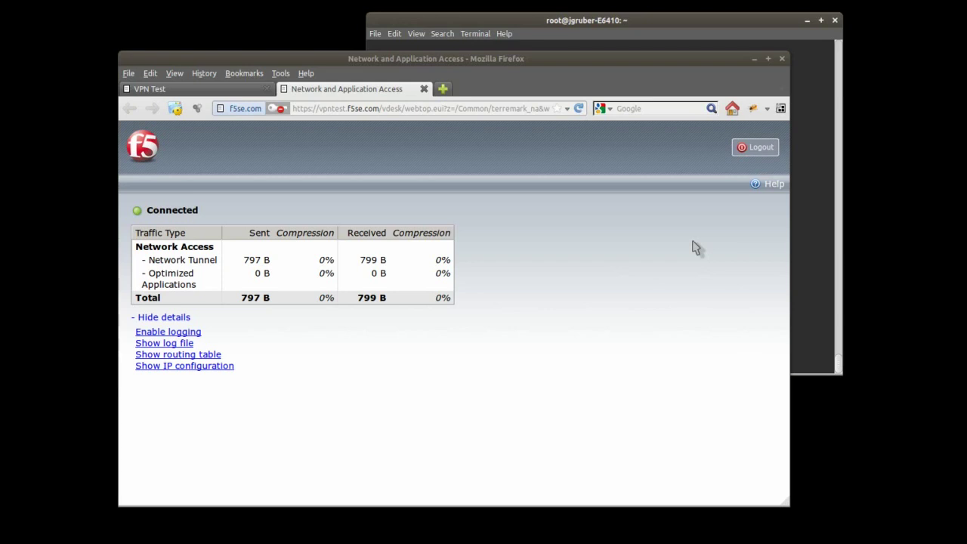
pyautogui.click(696, 248)
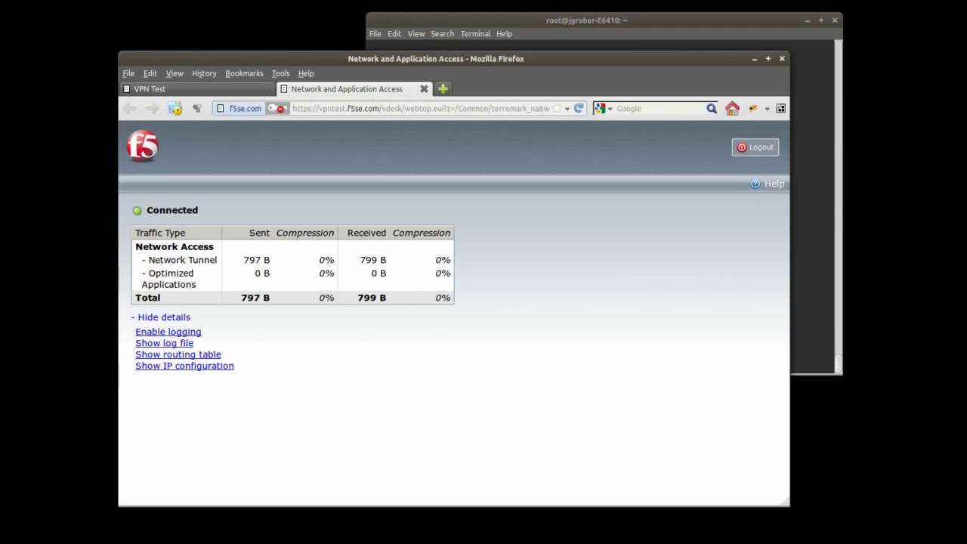